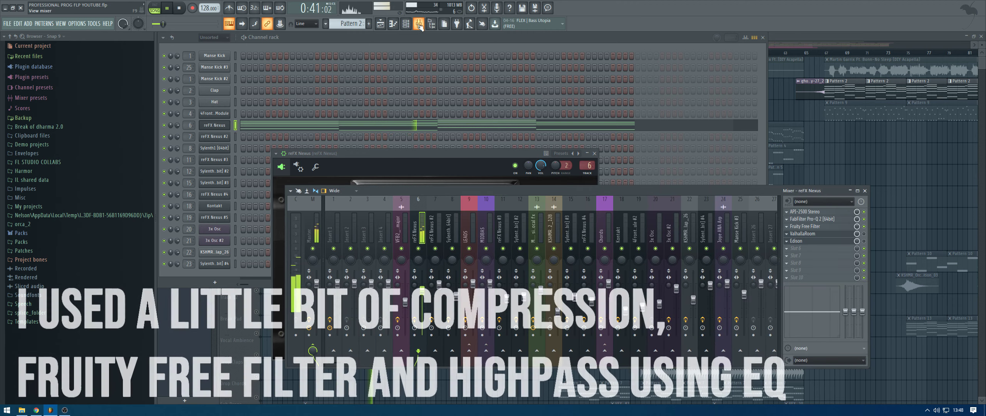
Inspect the API-2500 compressor, FabFilter Pro-Q 2 and Fruity Free Filter settings on the reFX Nexus mixer track.
{"action": "left_click", "coordinate": [817, 215]}
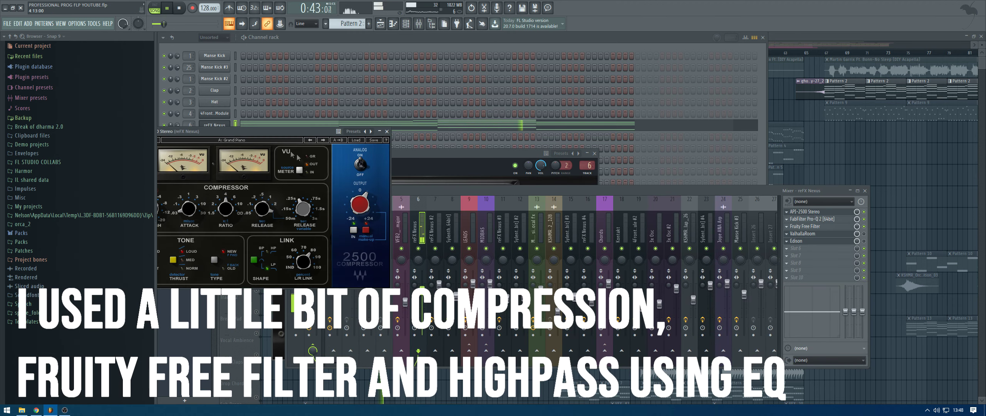
{"action": "left_click_drag", "start_coordinate": [279, 132], "coordinate": [358, 148]}
{"action": "left_click", "coordinate": [465, 144]}
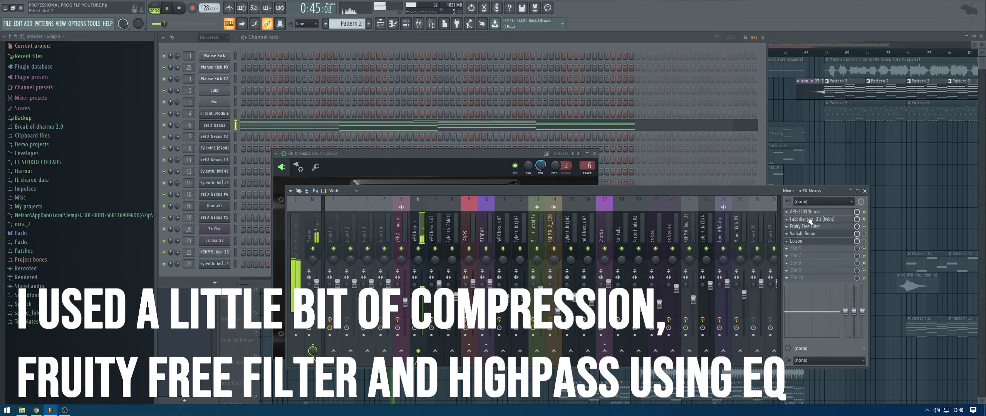
{"action": "left_click", "coordinate": [813, 219]}
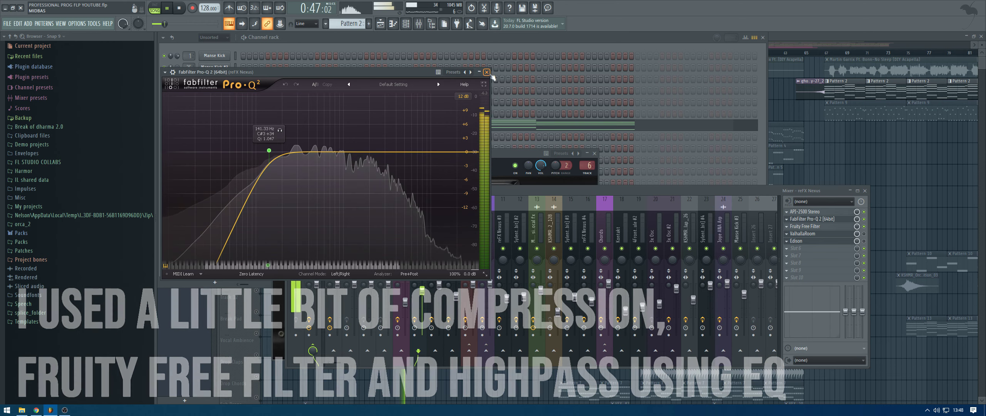
{"action": "left_click", "coordinate": [486, 72]}
{"action": "left_click", "coordinate": [806, 227]}
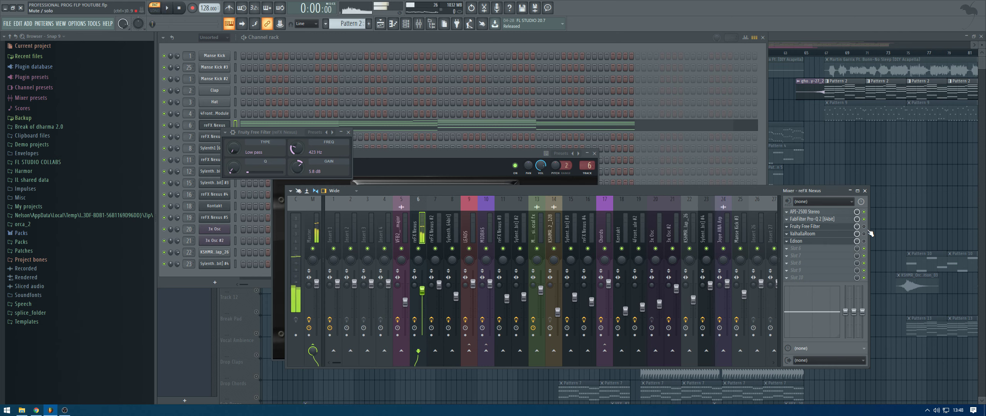
{"action": "left_click", "coordinate": [348, 132]}
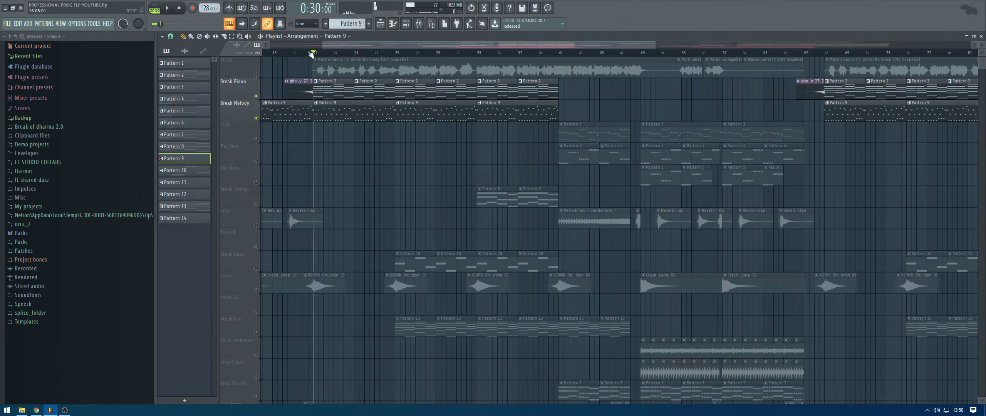
Play the arrangement from bar 17, view the Break Melody notes of Pattern 9, and open its reFX Nexus #5 instrument.
{"action": "key", "text": "space"}
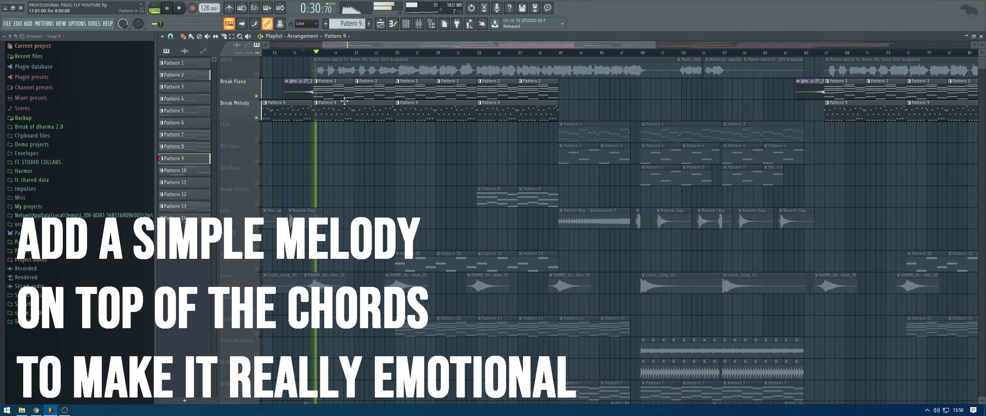
{"action": "double_click", "coordinate": [372, 111]}
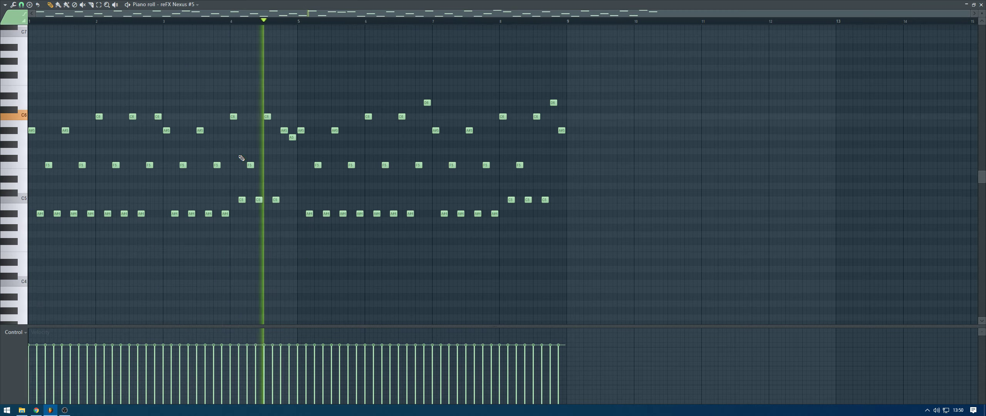
{"action": "key", "text": "F7"}
{"action": "left_click", "coordinate": [214, 217]}
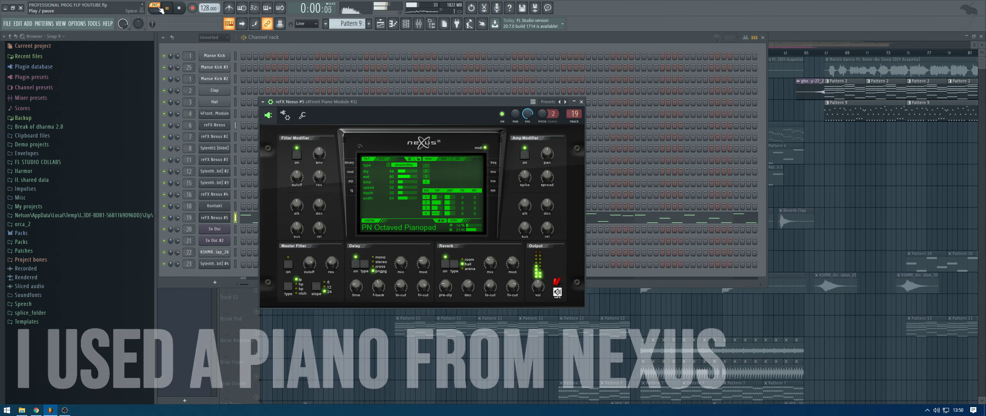
Examine the FabFilter Pro-Q 2 on the melody's mixer track and close the mixer, Nexus and channel rack windows.
{"action": "left_click", "coordinate": [419, 24]}
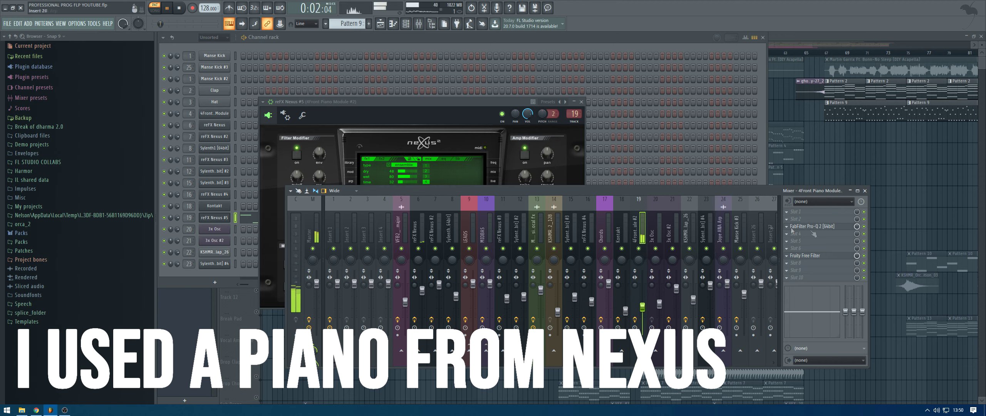
{"action": "left_click", "coordinate": [817, 227]}
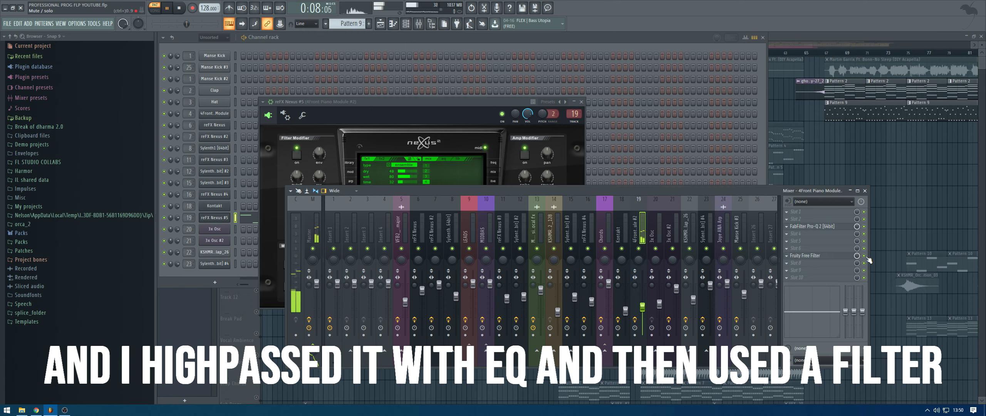
{"action": "left_click", "coordinate": [865, 191]}
{"action": "left_click", "coordinate": [582, 102]}
{"action": "key", "text": "F6"}
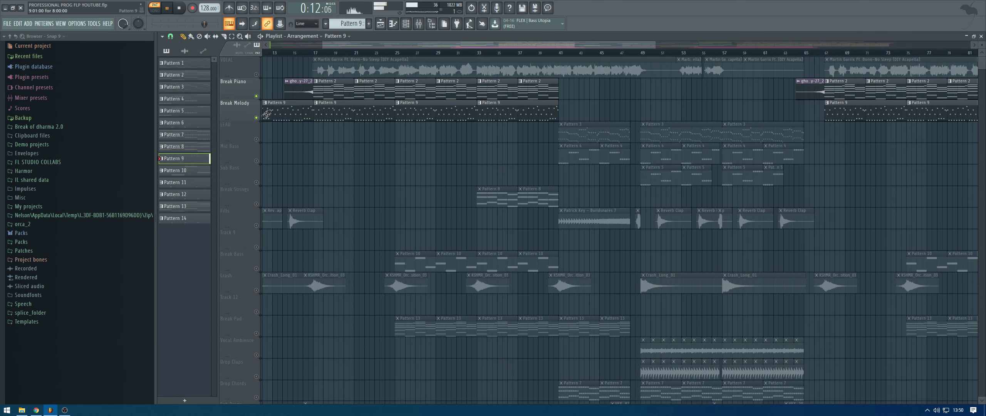
Play the Break Piano and Break Melody tracks together in the playlist, then stop playback.
{"action": "key", "text": "space"}
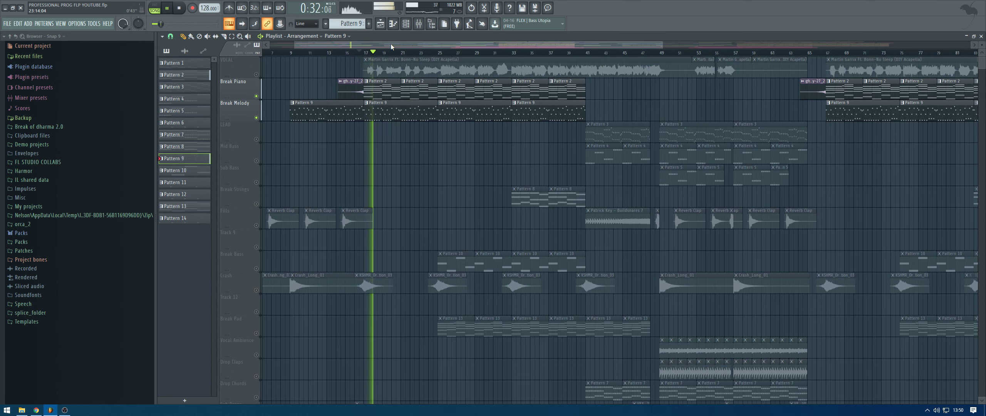
{"action": "scroll", "coordinate": [391, 46], "scroll_direction": "down", "scroll_amount": 2}
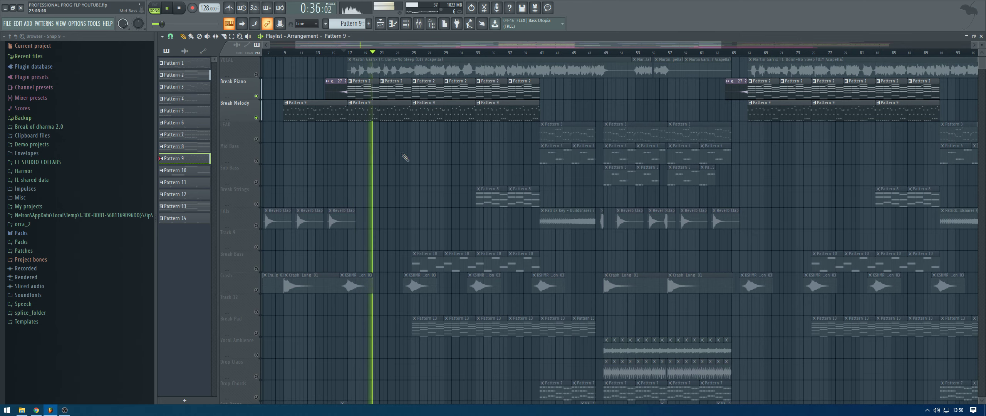
{"action": "key", "text": "space"}
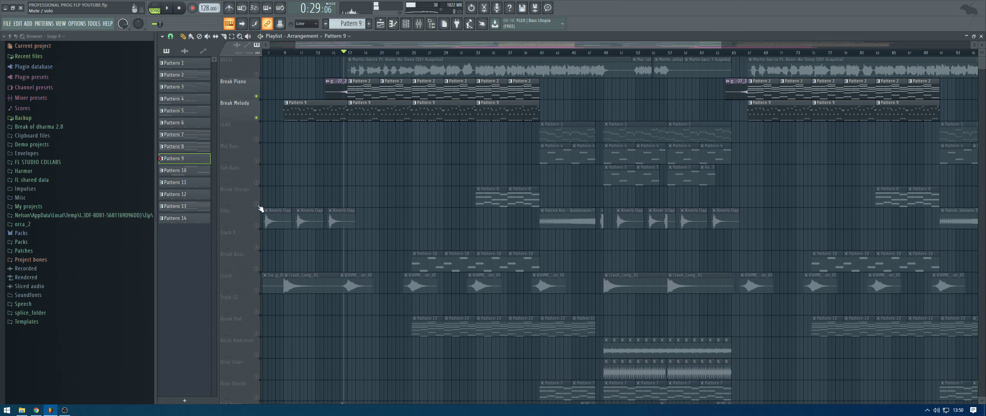
Solo the Break Strings track and examine its Pattern 8 chords in the piano roll.
{"action": "right_click", "coordinate": [256, 204]}
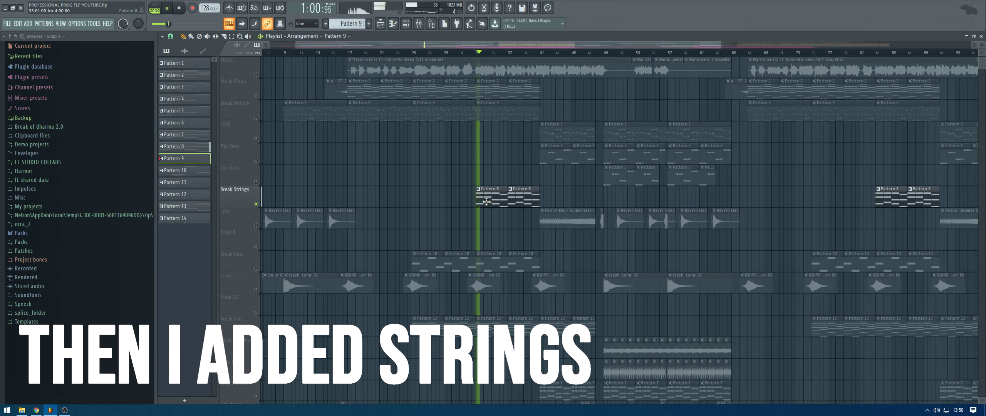
{"action": "scroll", "coordinate": [481, 44], "scroll_direction": "up", "scroll_amount": 3}
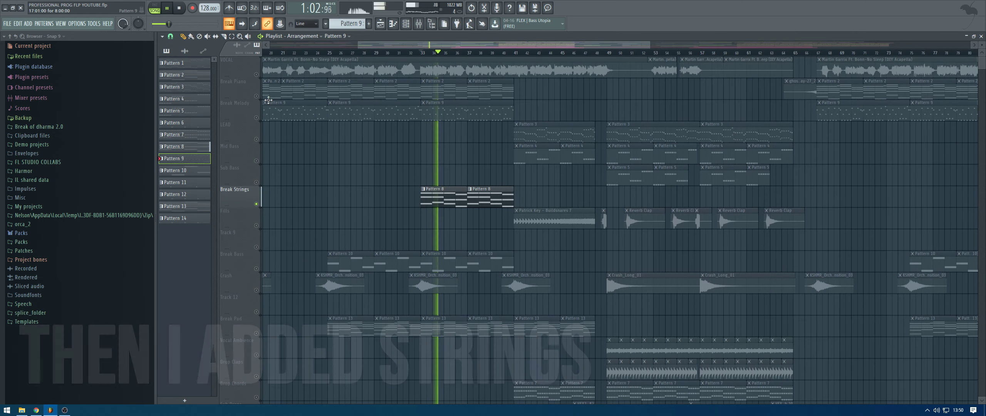
{"action": "double_click", "coordinate": [440, 199]}
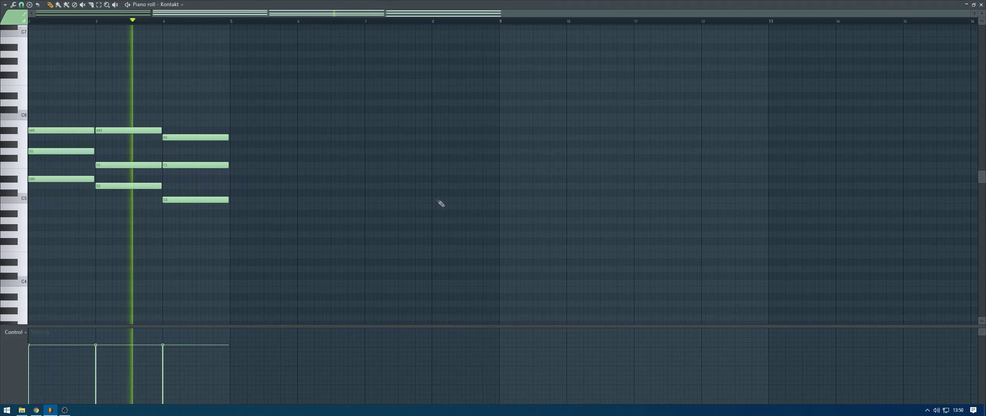
{"action": "key", "text": "F6"}
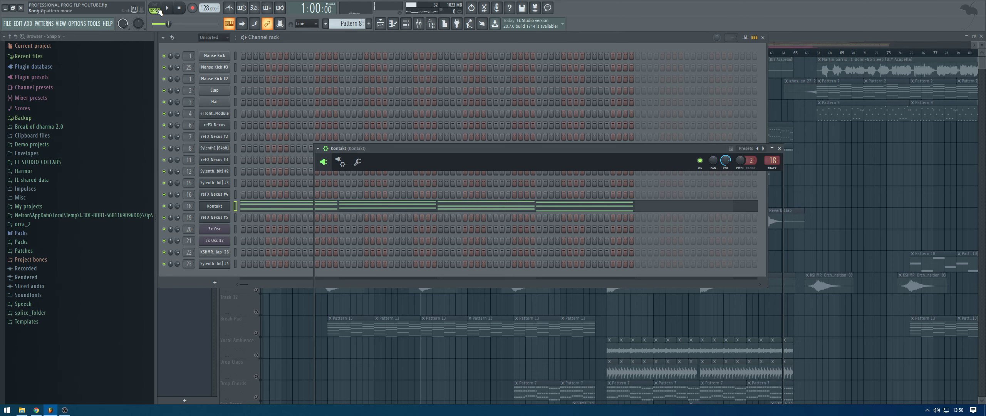
Play Pattern 8 on its own, examine the Kontakt track's FabFilter Pro-Q 2 curve, and return to the playlist.
{"action": "left_click", "coordinate": [153, 9]}
{"action": "left_click", "coordinate": [167, 8]}
{"action": "left_click", "coordinate": [426, 25]}
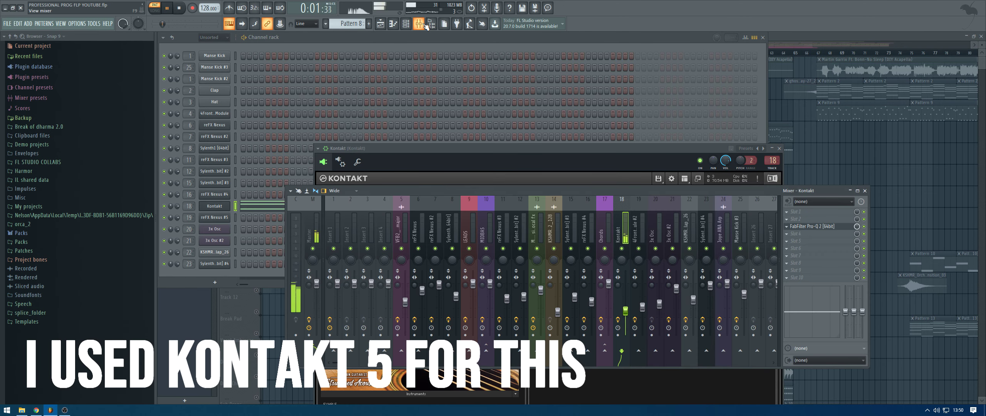
{"action": "left_click", "coordinate": [810, 227]}
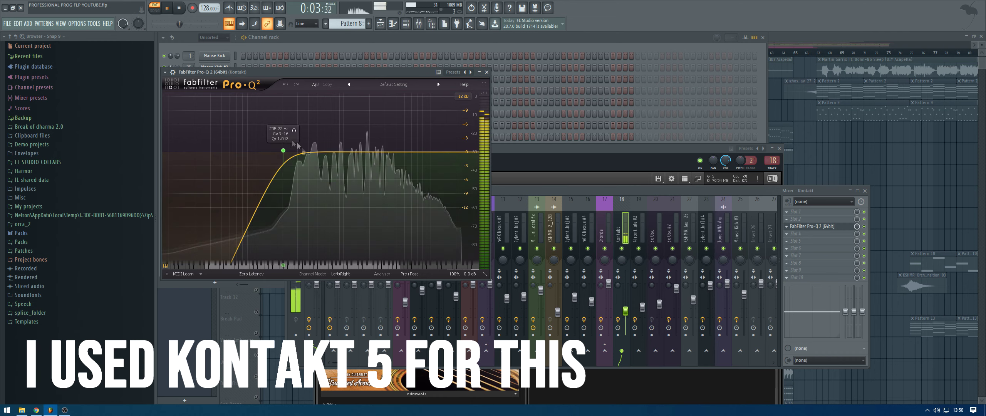
{"action": "left_click", "coordinate": [487, 72]}
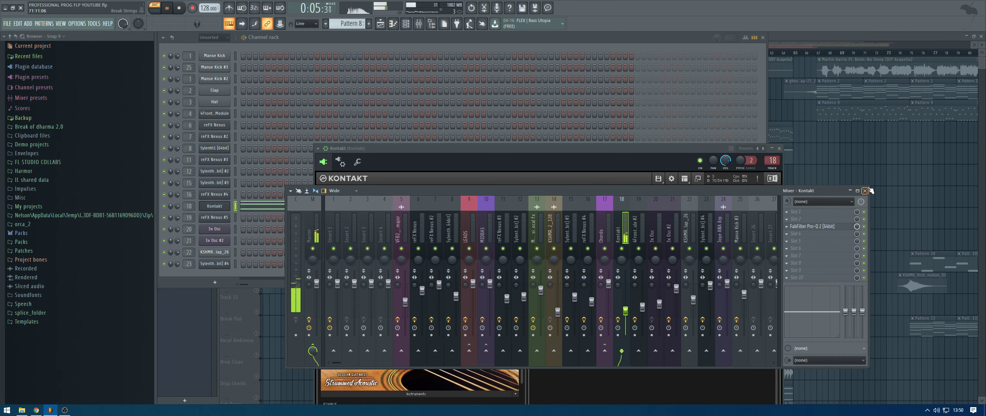
{"action": "left_click", "coordinate": [865, 190]}
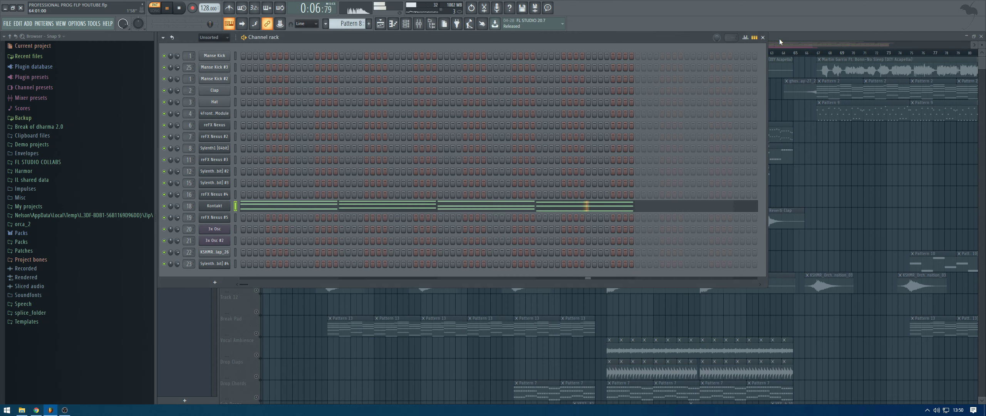
{"action": "left_click", "coordinate": [780, 38]}
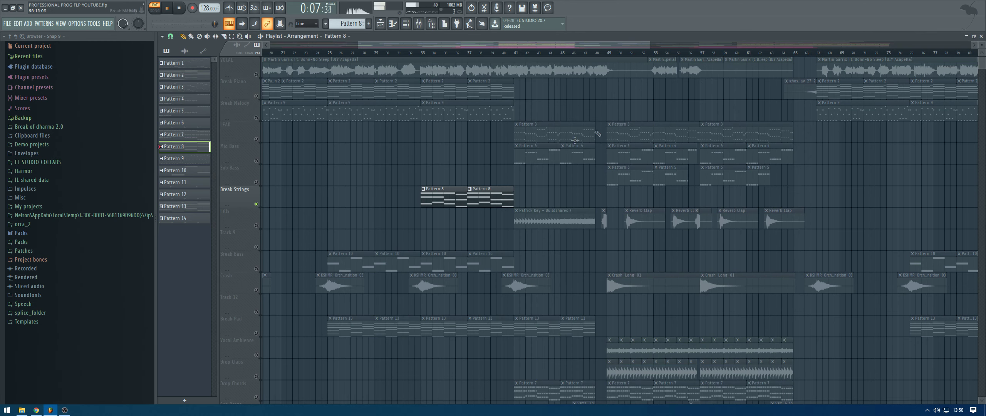
Solo the Break Bass track, play it from bar 25 and open Pattern 10 in the channel rack.
{"action": "key", "text": "space"}
{"action": "right_click", "coordinate": [256, 269]}
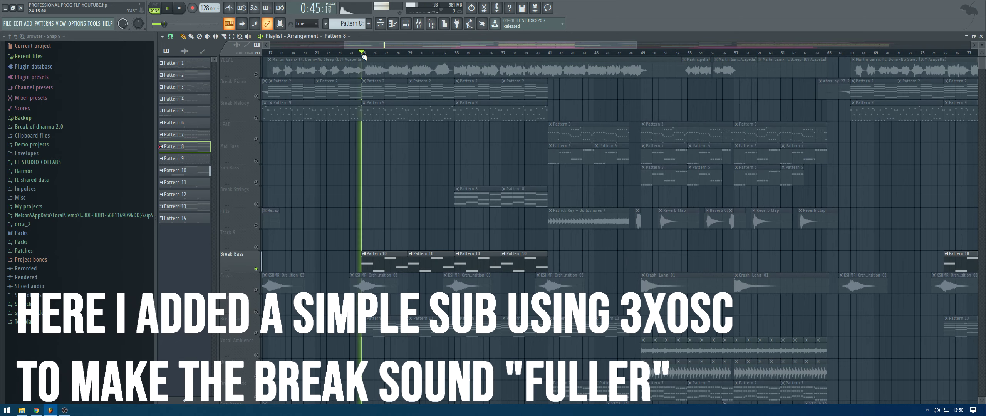
{"action": "double_click", "coordinate": [375, 259]}
{"action": "key", "text": "F6"}
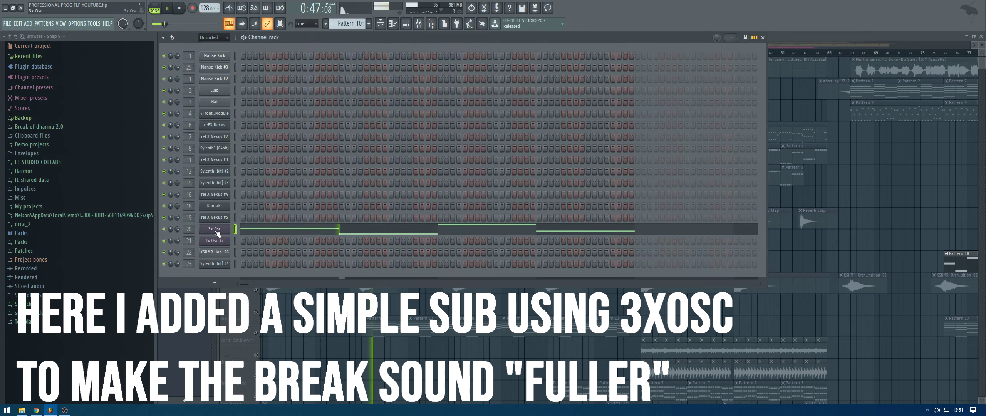
View the bass's 3x Osc settings and its mixer track, then close them and stop playback.
{"action": "left_click", "coordinate": [217, 230]}
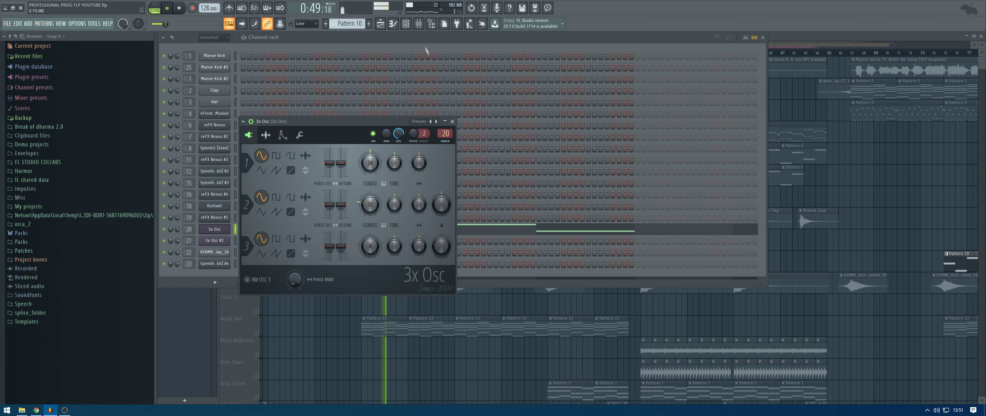
{"action": "left_click", "coordinate": [420, 25]}
{"action": "left_click", "coordinate": [424, 26]}
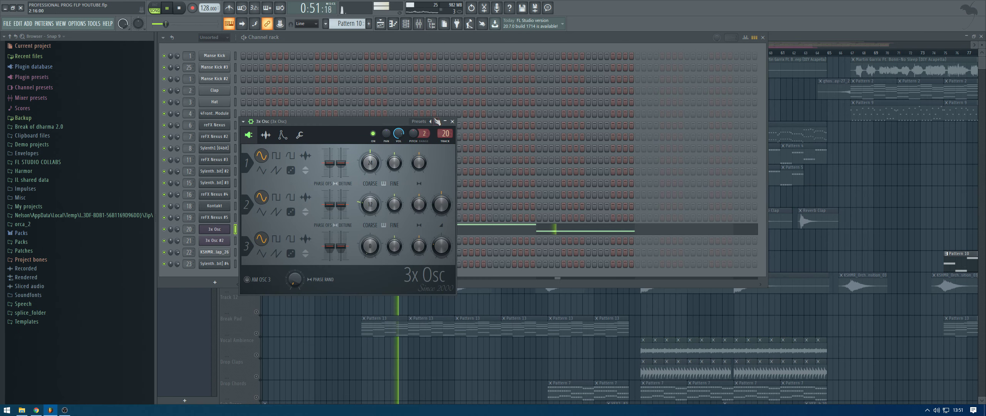
{"action": "left_click", "coordinate": [454, 122]}
{"action": "left_click", "coordinate": [406, 24]}
{"action": "key", "text": "space"}
Solo the Break Pad track and play its Pattern 13 clips from bar 25, then stop playback.
{"action": "left_click_drag", "start_coordinate": [427, 45], "coordinate": [408, 45]}
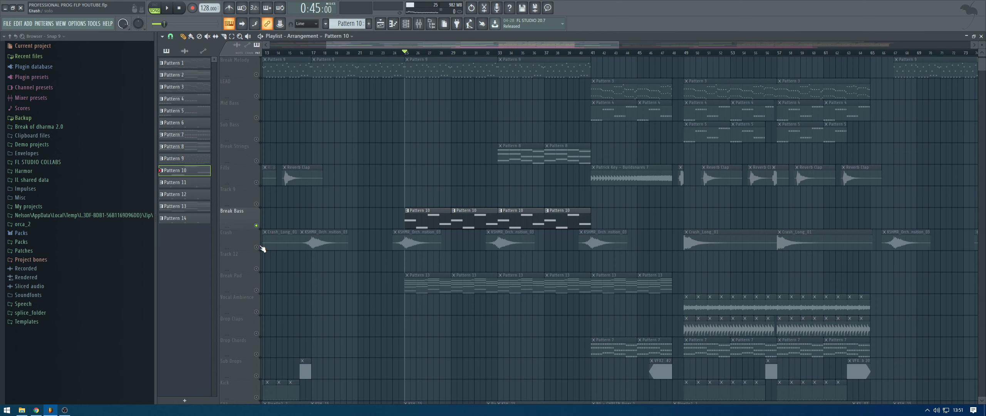
{"action": "left_click", "coordinate": [427, 283]}
{"action": "key", "text": "space"}
{"action": "scroll", "coordinate": [427, 283], "scroll_direction": "down", "scroll_amount": 3}
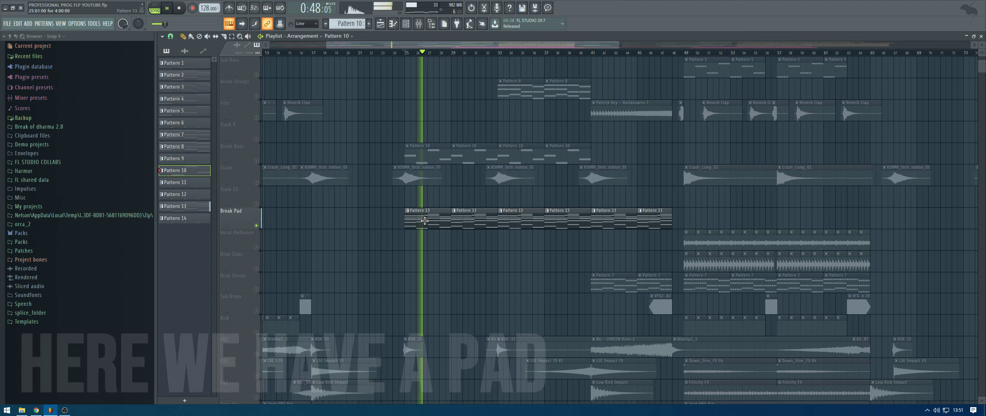
{"action": "scroll", "coordinate": [423, 220], "scroll_direction": "up", "scroll_amount": 5}
{"action": "key", "text": "space"}
Unmute the Break Bass, Break Melody, Break Piano and Crash tracks and play them together with the Break Pad.
{"action": "left_click", "coordinate": [257, 269]}
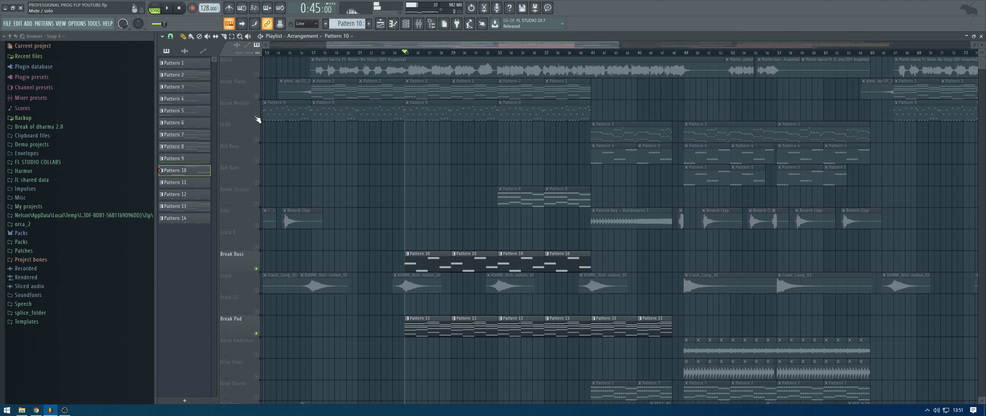
{"action": "left_click", "coordinate": [256, 117]}
{"action": "left_click", "coordinate": [256, 96]}
{"action": "left_click", "coordinate": [256, 290]}
{"action": "key", "text": "space"}
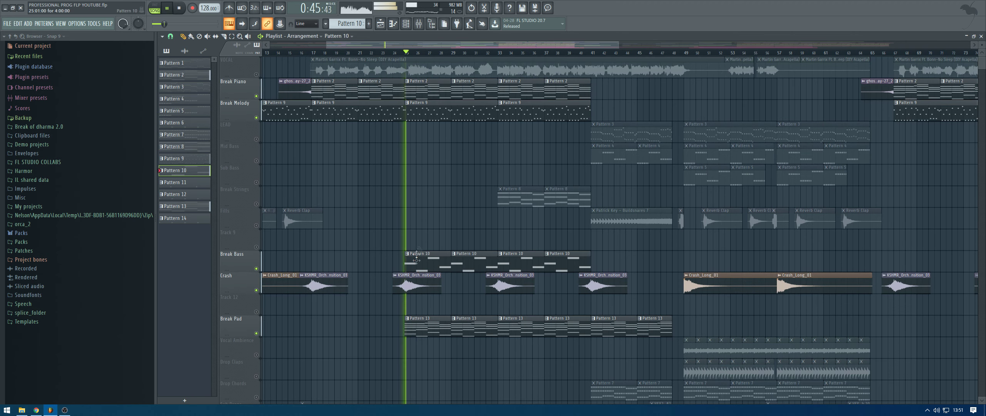
{"action": "scroll", "coordinate": [471, 240], "scroll_direction": "down", "scroll_amount": 9}
{"action": "scroll", "coordinate": [471, 240], "scroll_direction": "down", "scroll_amount": 4}
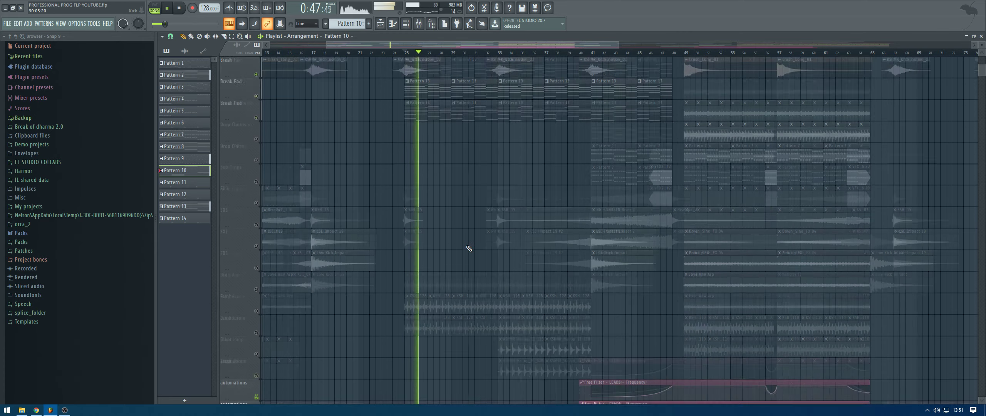
{"action": "scroll", "coordinate": [486, 262], "scroll_direction": "up", "scroll_amount": 11}
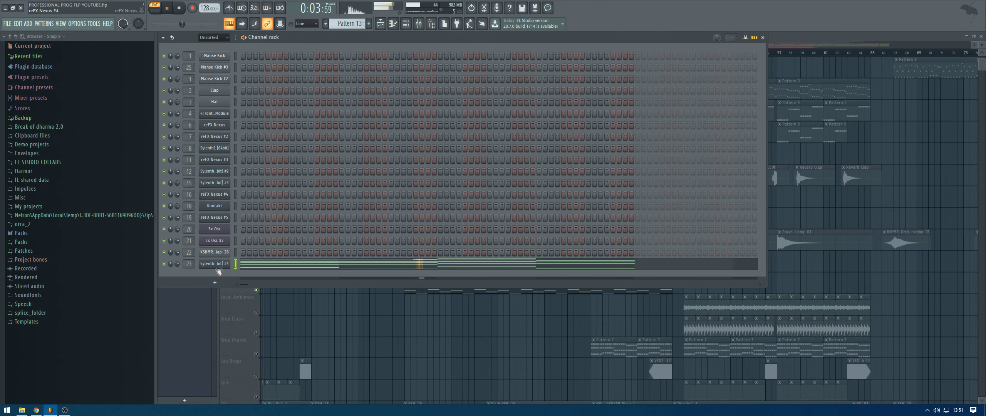
Open the pad's Sylenth1 #4 instrument and examine the FabFilter Pro-Q 2 on its mixer track.
{"action": "left_click", "coordinate": [214, 255]}
{"action": "left_click", "coordinate": [214, 264]}
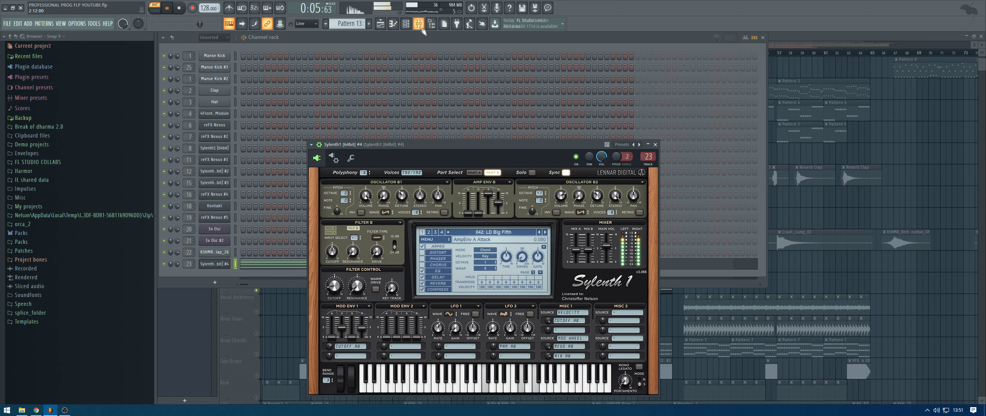
{"action": "left_click", "coordinate": [420, 25]}
{"action": "left_click", "coordinate": [832, 228]}
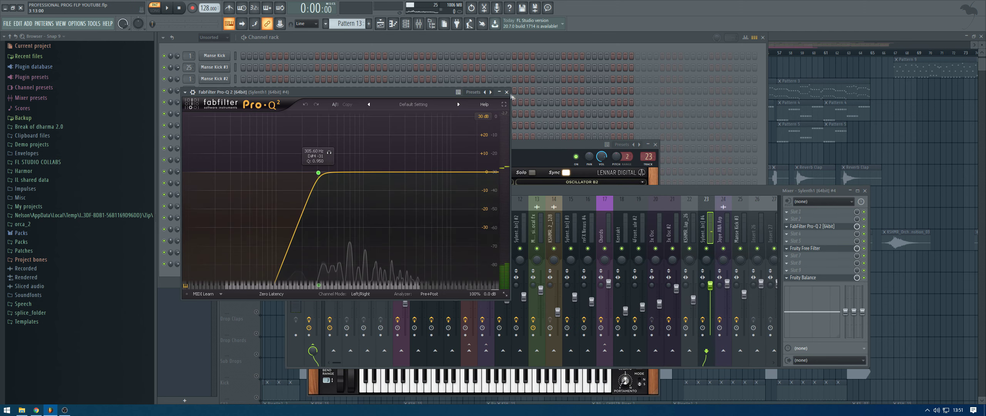
Examine the Fruity Free Filter on the pad's mixer track during playback, then close the plugin, instrument, mixer and channel rack windows.
{"action": "left_click", "coordinate": [828, 227]}
{"action": "left_click", "coordinate": [832, 248]}
{"action": "key", "text": "space"}
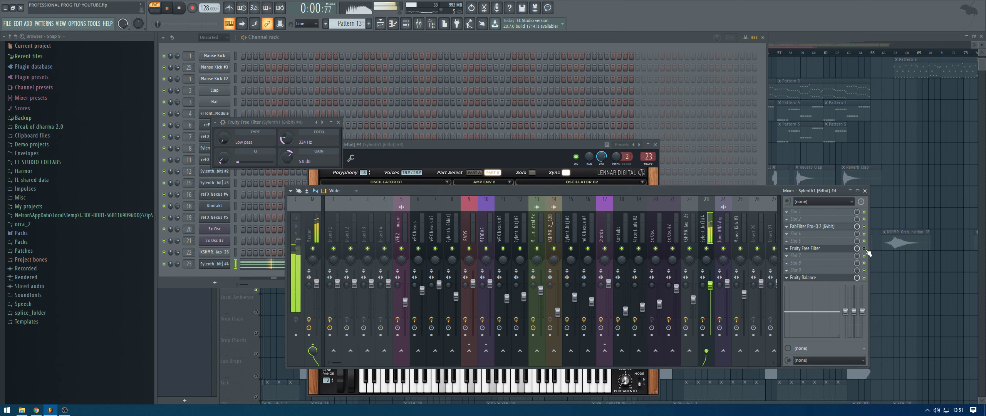
{"action": "left_click", "coordinate": [339, 123]}
{"action": "left_click", "coordinate": [656, 144]}
{"action": "left_click", "coordinate": [865, 191]}
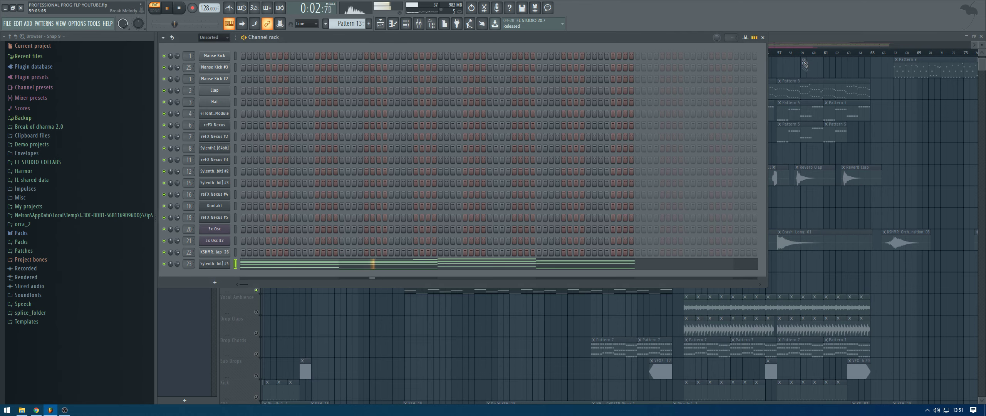
{"action": "key", "text": "F6"}
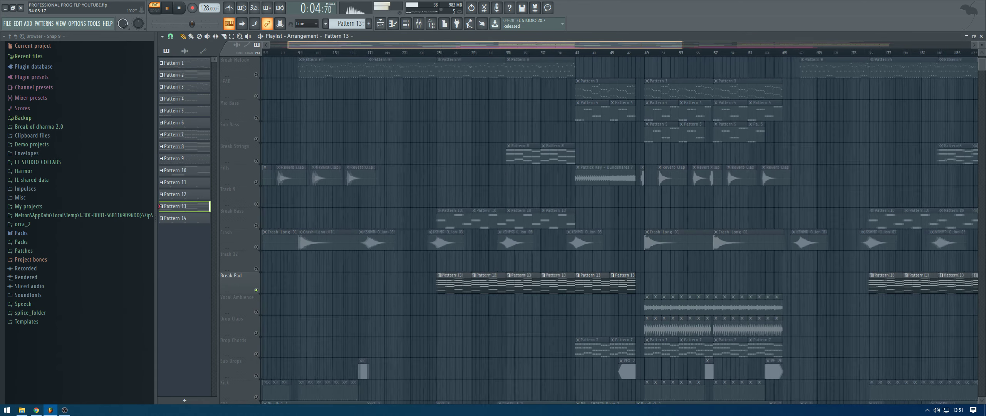
Solo the FX3 track and play its sound effects from bar 17, then stop playback.
{"action": "scroll", "coordinate": [490, 218], "scroll_direction": "down", "scroll_amount": 2}
{"action": "scroll", "coordinate": [490, 218], "scroll_direction": "down", "scroll_amount": 3}
{"action": "scroll", "coordinate": [490, 218], "scroll_direction": "down", "scroll_amount": 2}
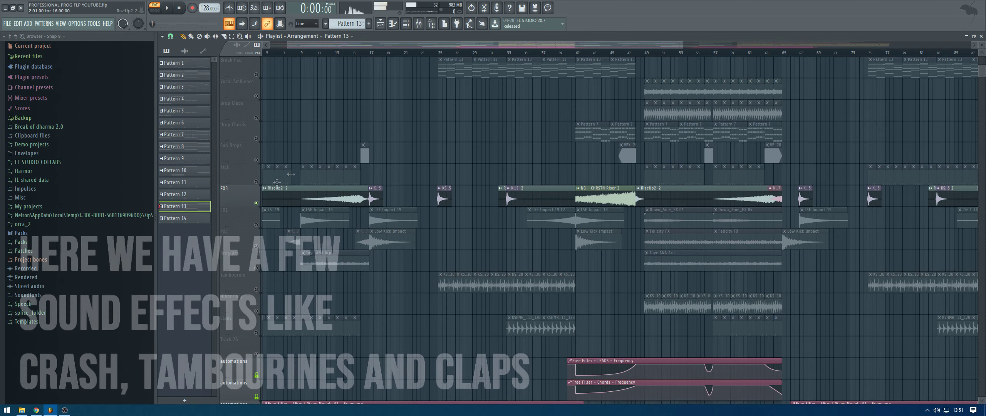
{"action": "left_click", "coordinate": [371, 53]}
{"action": "scroll", "coordinate": [252, 115], "scroll_direction": "up", "scroll_amount": 3}
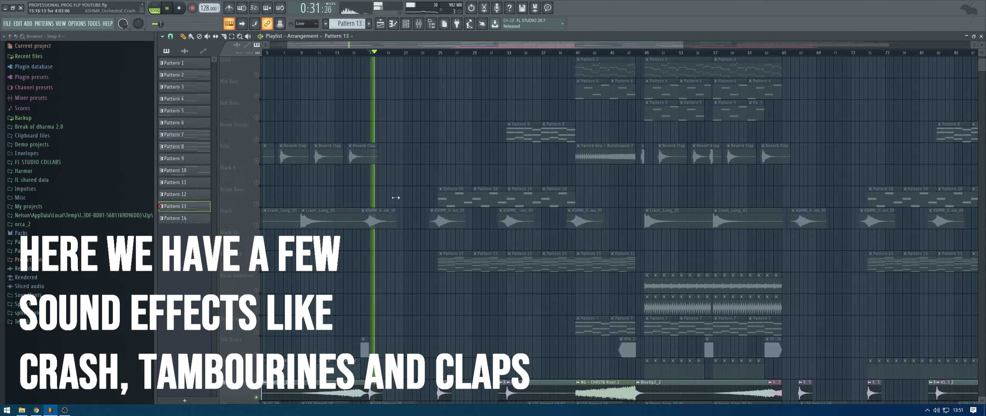
{"action": "key", "text": "space"}
{"action": "scroll", "coordinate": [253, 115], "scroll_direction": "down", "scroll_amount": 3}
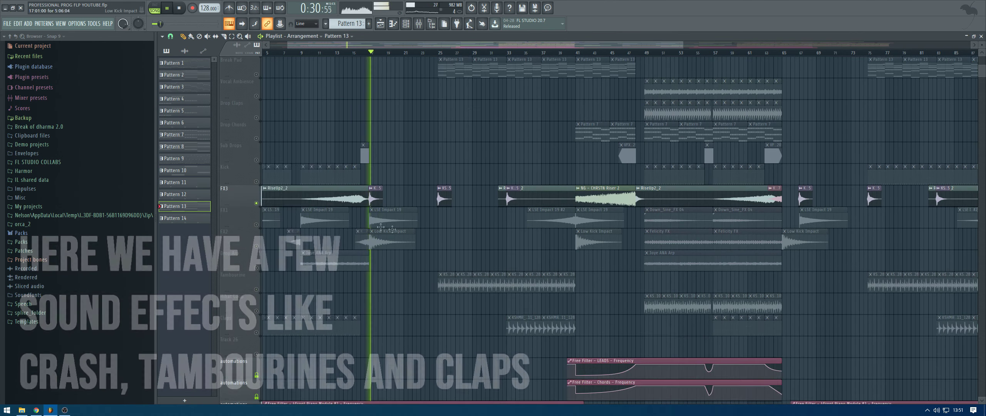
Solo the FX1 track and play its impacts around bars 17 and 41, then audition the FX2 track alone from bar 17.
{"action": "key", "text": "space"}
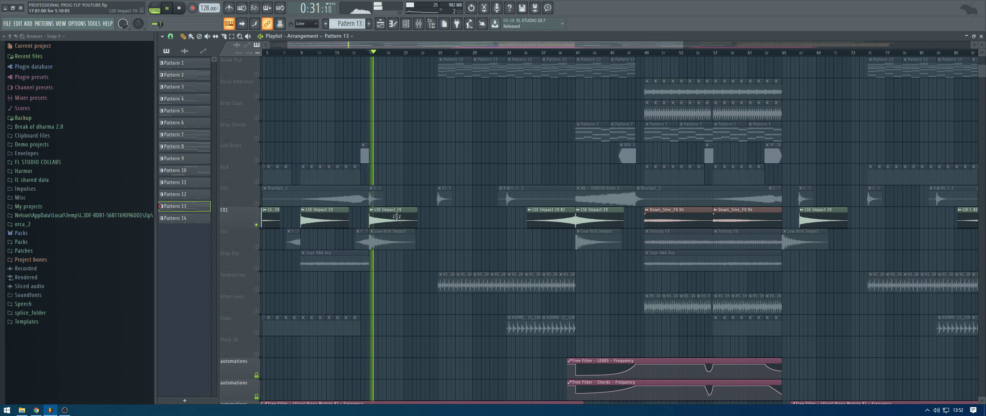
{"action": "left_click", "coordinate": [567, 53]}
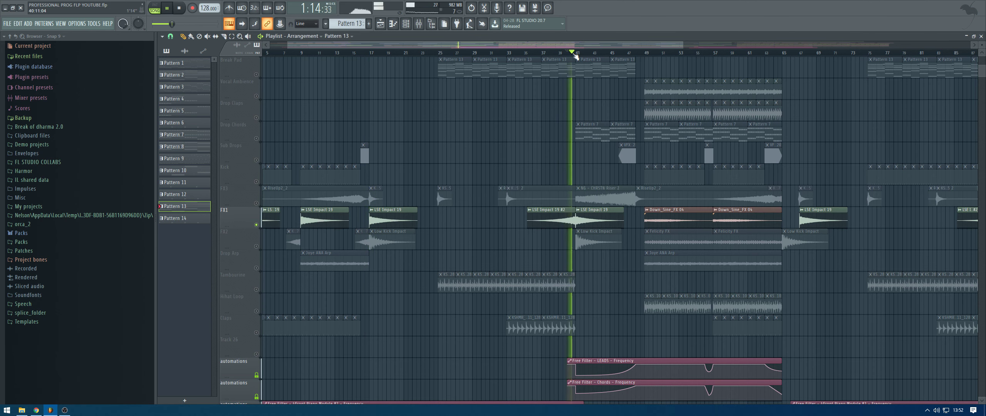
{"action": "right_click", "coordinate": [257, 247]}
{"action": "key", "text": "space"}
{"action": "left_click", "coordinate": [368, 50]}
{"action": "key", "text": "space"}
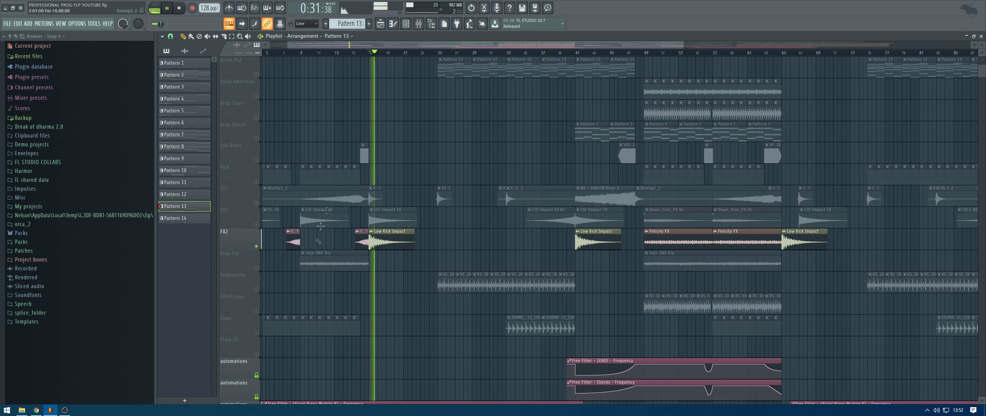
Solo the Tambourine track and play it from bar 25, then unmute the Claps track and play both from bar 33.
{"action": "right_click", "coordinate": [256, 290]}
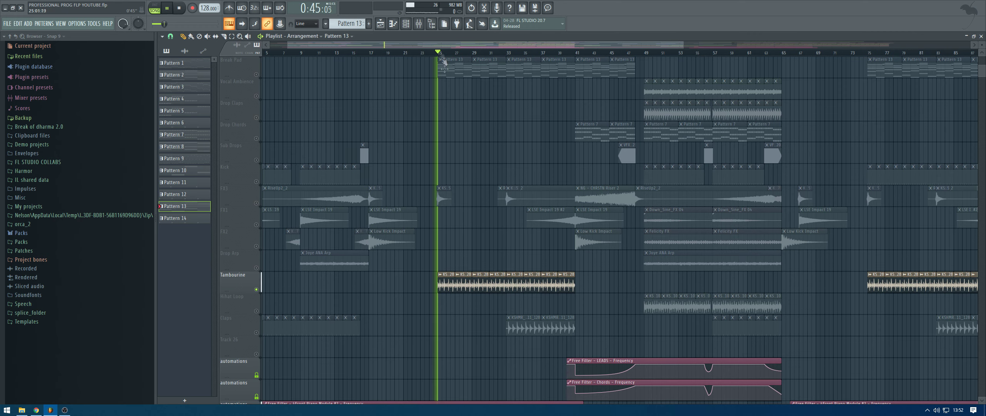
{"action": "scroll", "coordinate": [276, 228], "scroll_direction": "down", "scroll_amount": 5}
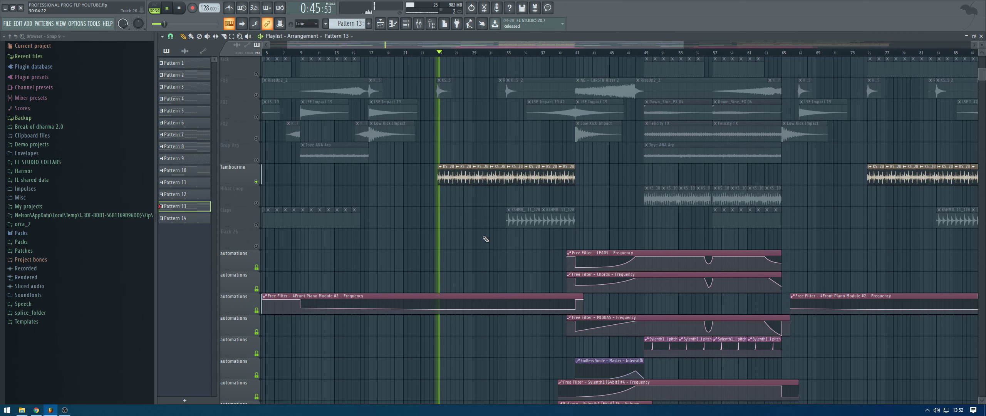
{"action": "left_click", "coordinate": [256, 225]}
{"action": "left_click", "coordinate": [505, 53]}
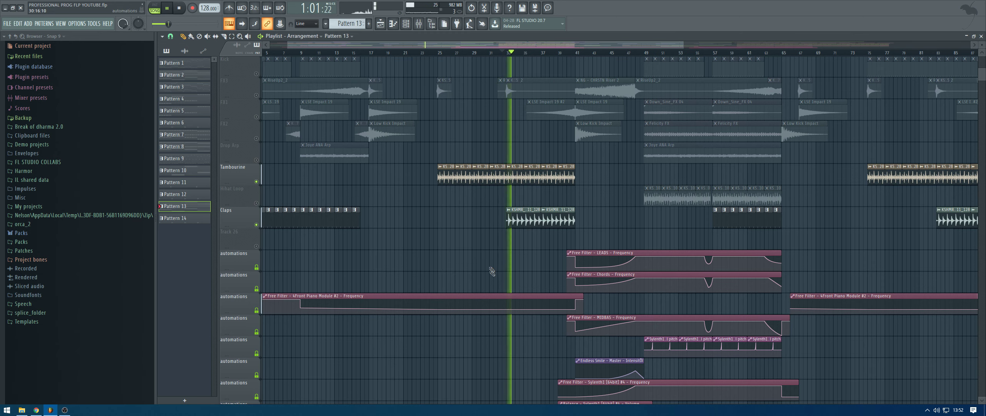
Unmute all tracks and play the full break from bar 17 while viewing every layer, then stop playback.
{"action": "scroll", "coordinate": [449, 266], "scroll_direction": "up", "scroll_amount": 5}
{"action": "scroll", "coordinate": [450, 266], "scroll_direction": "up", "scroll_amount": 4}
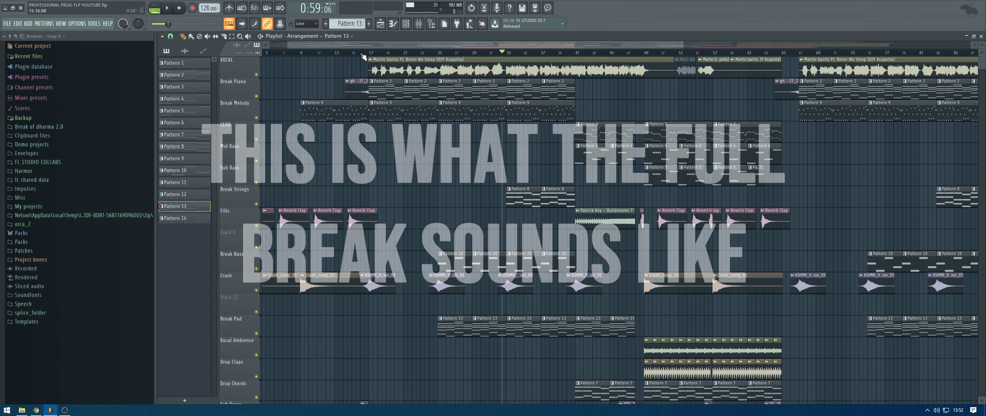
{"action": "scroll", "coordinate": [408, 53], "scroll_direction": "down", "scroll_amount": 1}
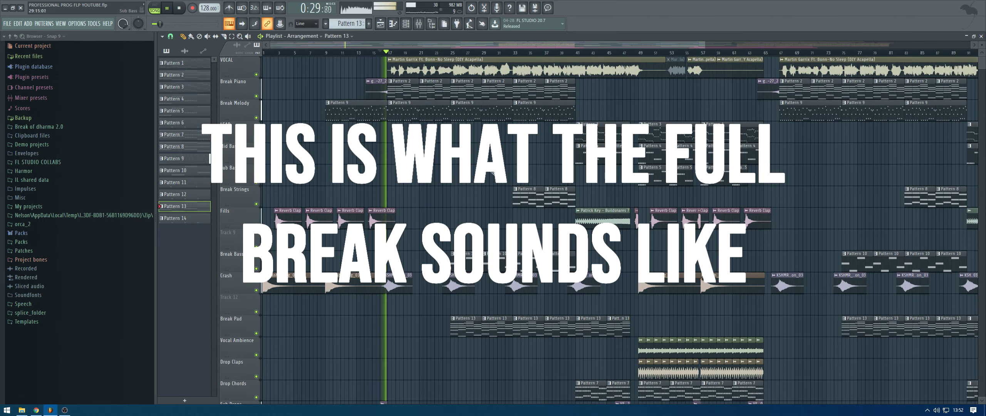
{"action": "scroll", "coordinate": [555, 233], "scroll_direction": "down", "scroll_amount": 7}
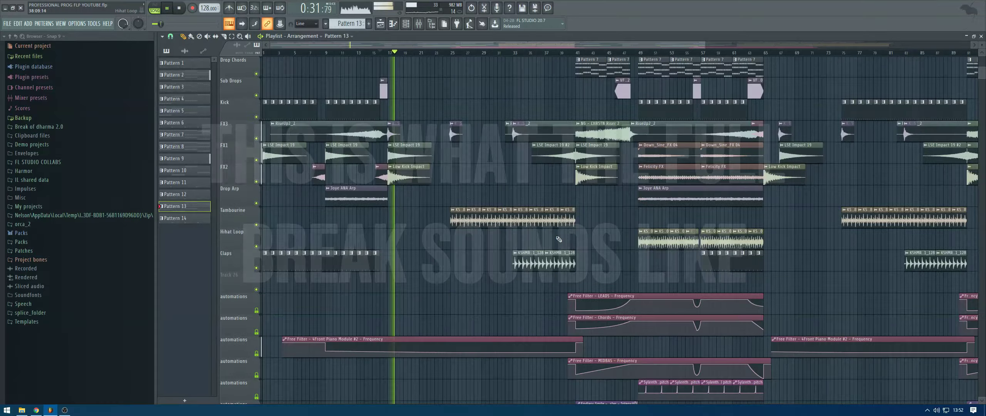
{"action": "scroll", "coordinate": [558, 239], "scroll_direction": "up", "scroll_amount": 7}
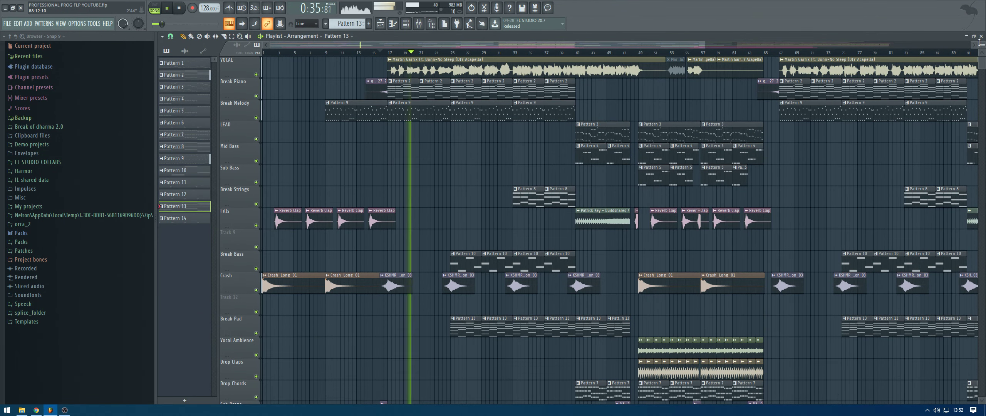
{"action": "scroll", "coordinate": [526, 216], "scroll_direction": "down", "scroll_amount": 2}
{"action": "scroll", "coordinate": [982, 43], "scroll_direction": "down", "scroll_amount": 4}
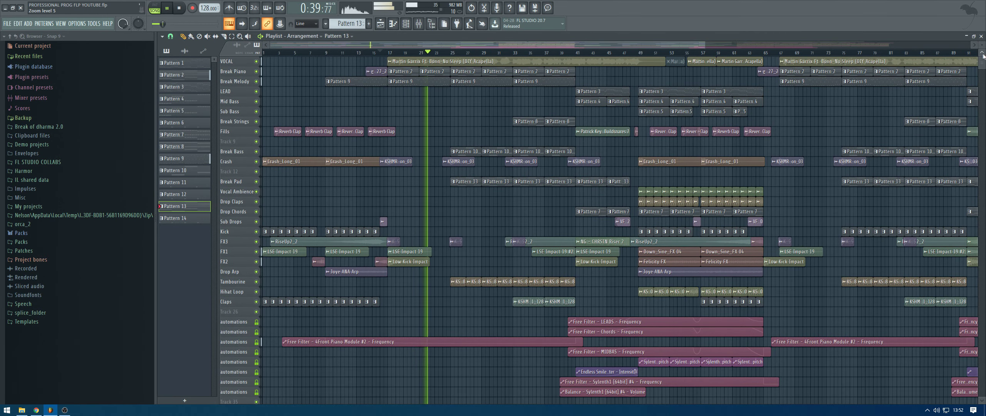
{"action": "scroll", "coordinate": [982, 43], "scroll_direction": "up", "scroll_amount": 3}
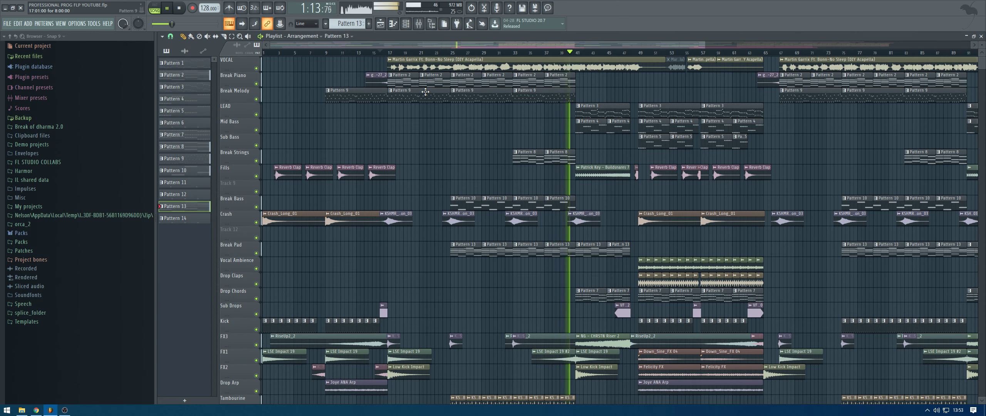
{"action": "key", "text": "space"}
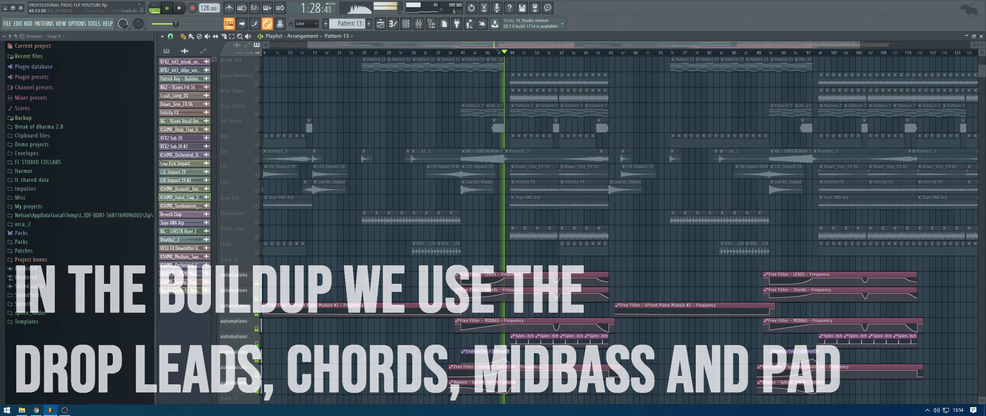
Solo the Mid Bass track, play its buildup part from bar 41 and view its filter frequency automation.
{"action": "scroll", "coordinate": [486, 316], "scroll_direction": "up", "scroll_amount": 5}
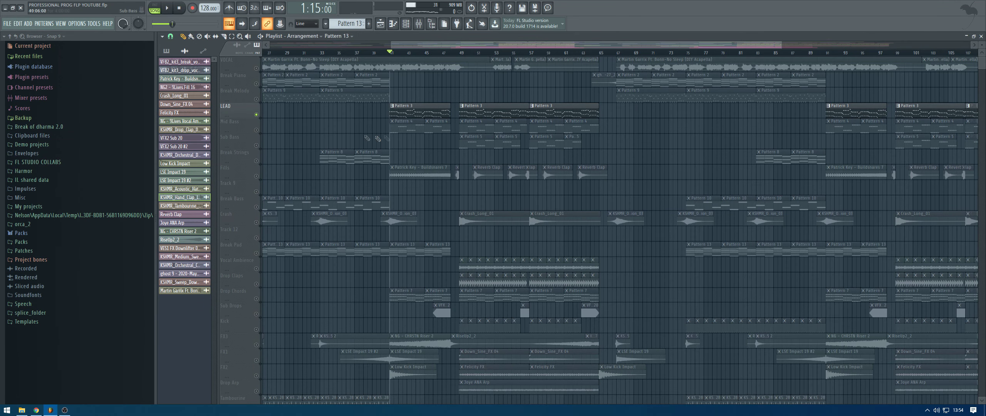
{"action": "right_click", "coordinate": [257, 130]}
{"action": "key", "text": "space"}
{"action": "left_click", "coordinate": [438, 54]}
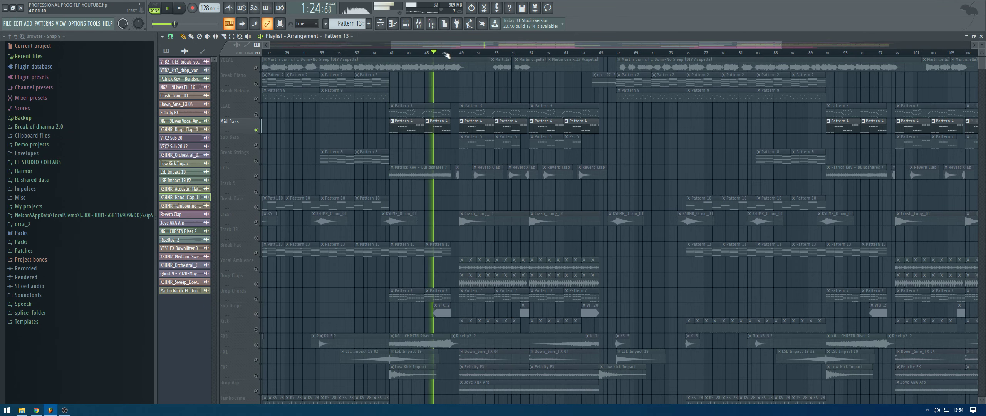
{"action": "left_click", "coordinate": [394, 54]}
{"action": "scroll", "coordinate": [433, 256], "scroll_direction": "down", "scroll_amount": 8}
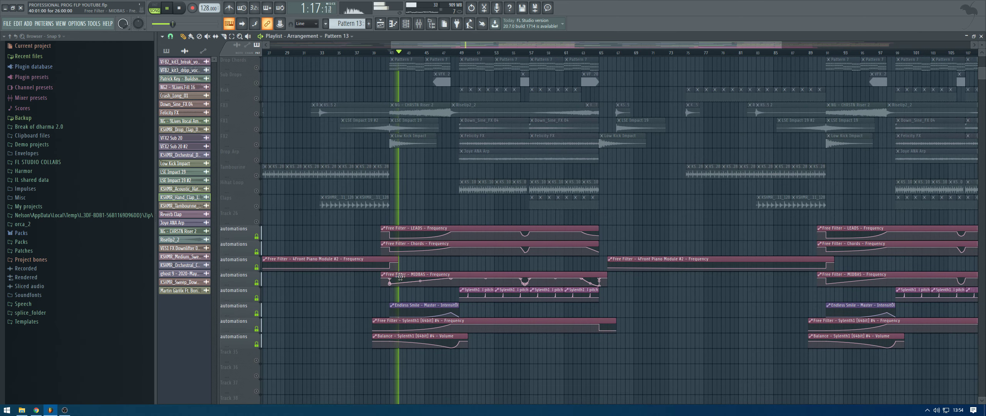
{"action": "scroll", "coordinate": [447, 277], "scroll_direction": "up", "scroll_amount": 4}
{"action": "scroll", "coordinate": [443, 270], "scroll_direction": "up", "scroll_amount": 1}
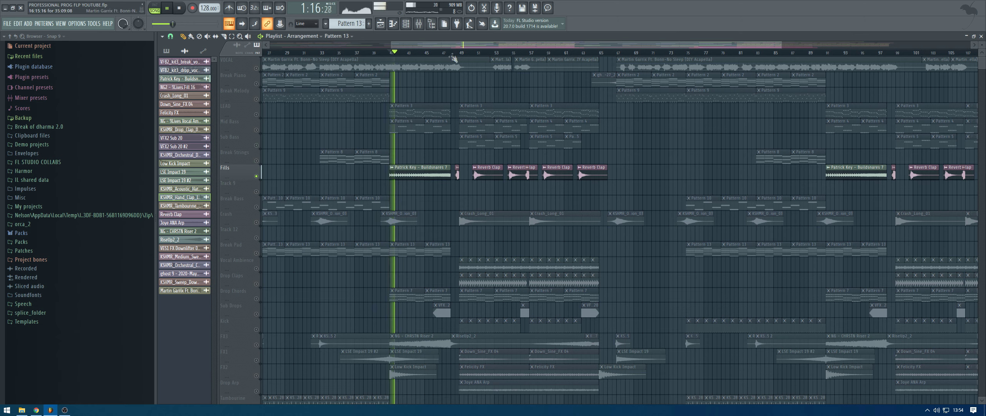
Audition the Fills track's buildup clip up to about bar 48, then stop playback and solo the Crash track.
{"action": "left_click_drag", "start_coordinate": [430, 57], "coordinate": [457, 56]}
{"action": "key", "text": "space"}
{"action": "left_click", "coordinate": [257, 227]}
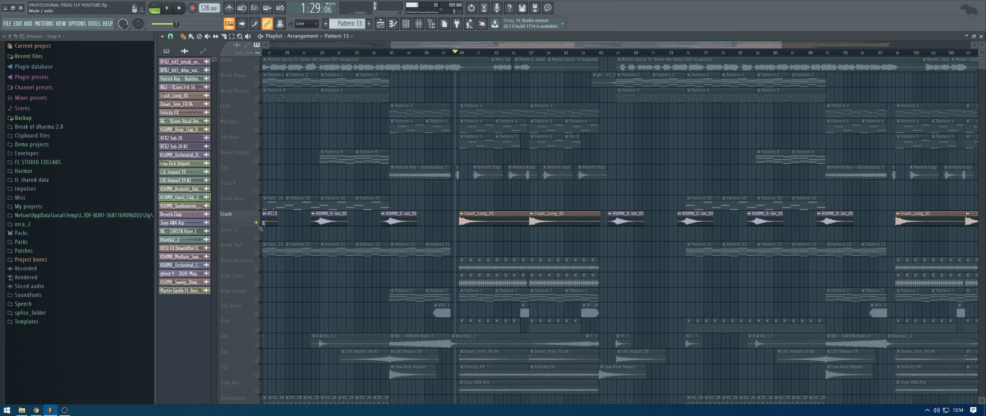
Solo the Break Pad track and audition its buildup section between bars 41 and 48, then stop playback.
{"action": "left_click", "coordinate": [394, 53]}
{"action": "scroll", "coordinate": [328, 154], "scroll_direction": "down", "scroll_amount": 2}
{"action": "left_click", "coordinate": [257, 177]}
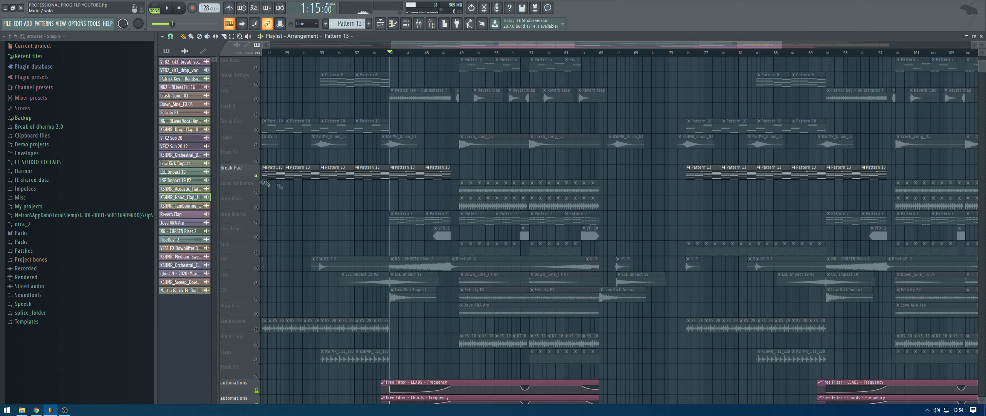
{"action": "left_click_drag", "start_coordinate": [424, 55], "coordinate": [450, 55]}
{"action": "key", "text": "space"}
Solo the Drop Chords track, play its Pattern 7 clips from bar 41 and view the Chords filter frequency automation.
{"action": "left_click", "coordinate": [257, 222]}
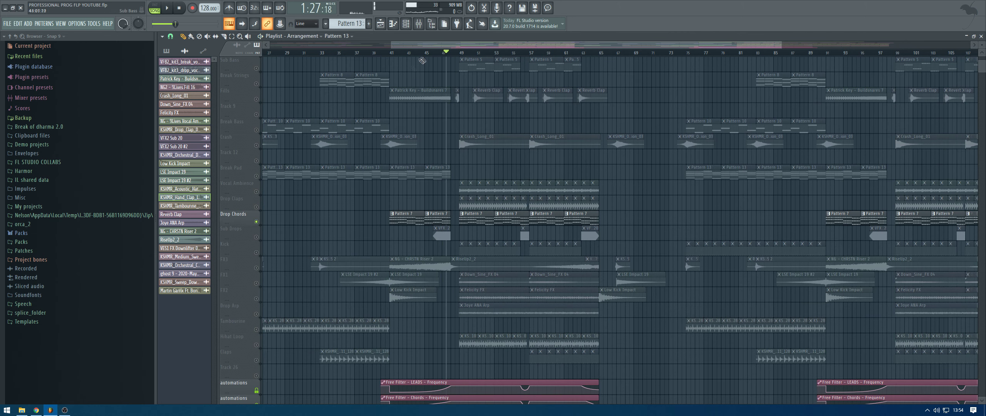
{"action": "left_click", "coordinate": [393, 55]}
{"action": "key", "text": "space"}
{"action": "scroll", "coordinate": [408, 45], "scroll_direction": "up", "scroll_amount": 2}
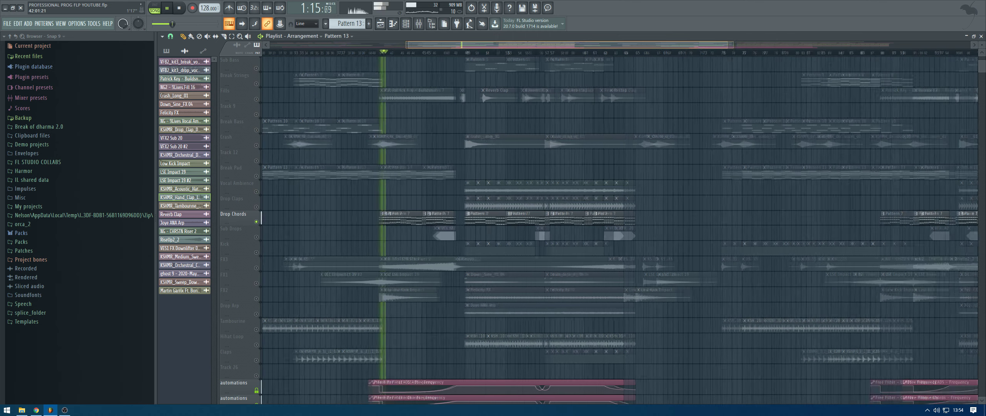
{"action": "left_click", "coordinate": [378, 54]}
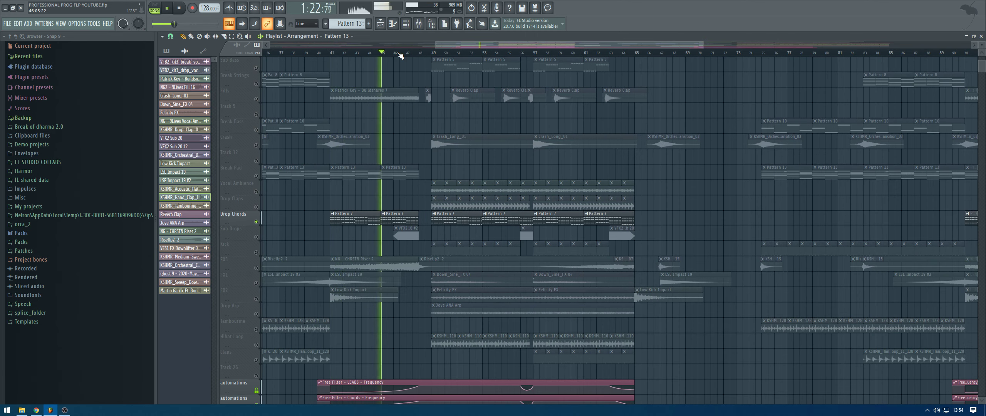
{"action": "scroll", "coordinate": [424, 247], "scroll_direction": "down", "scroll_amount": 5}
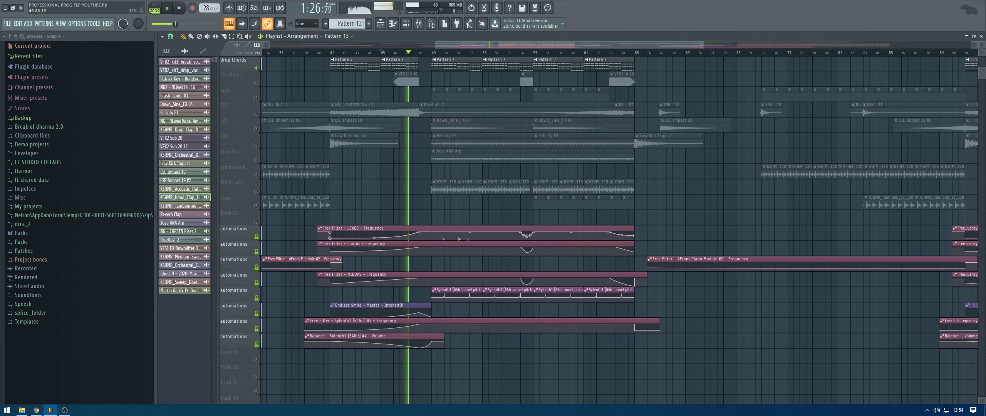
{"action": "scroll", "coordinate": [474, 241], "scroll_direction": "up", "scroll_amount": 5}
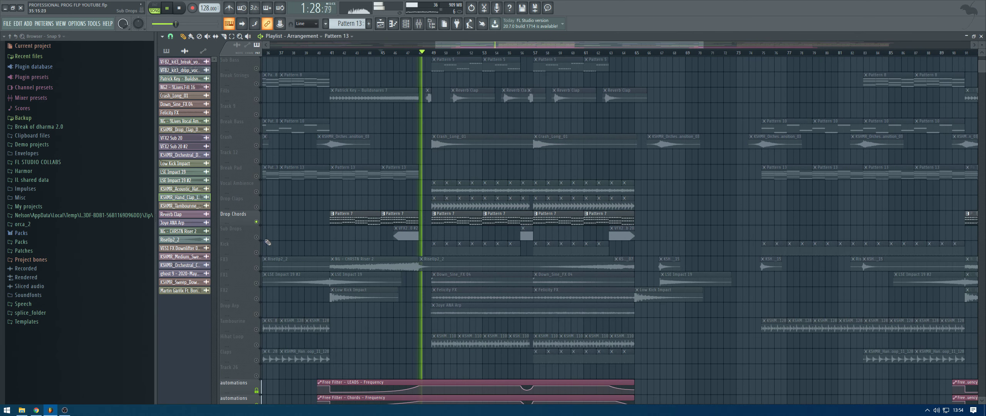
Solo the Sub Drops track and play its clip near the end of the buildup, then stop playback.
{"action": "left_click", "coordinate": [232, 229]}
{"action": "left_click", "coordinate": [381, 54]}
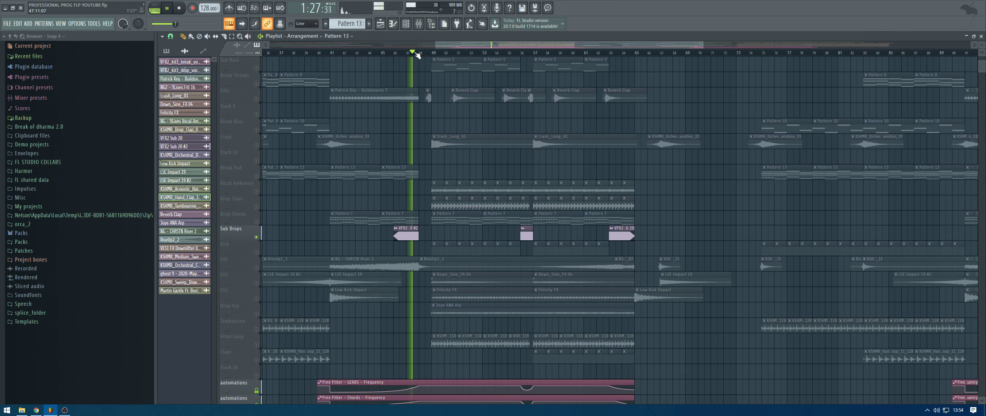
{"action": "scroll", "coordinate": [430, 169], "scroll_direction": "down", "scroll_amount": 1}
{"action": "key", "text": "space"}
Solo the FX3 track and play its riser from bar 41, skipping ahead toward the end of the buildup.
{"action": "left_click", "coordinate": [259, 231]}
{"action": "left_click", "coordinate": [333, 53]}
{"action": "key", "text": "space"}
{"action": "left_click_drag", "start_coordinate": [333, 53], "coordinate": [387, 57]}
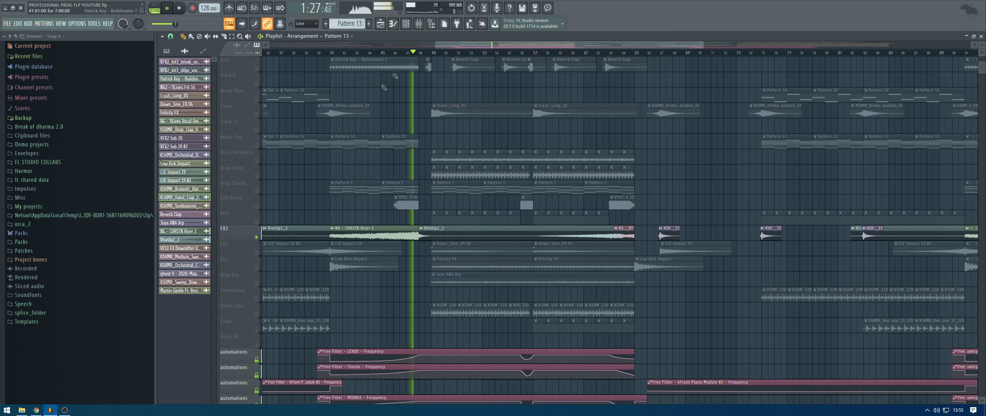
Solo the FX1 track and play its impact from bar 41.
{"action": "left_click", "coordinate": [259, 254]}
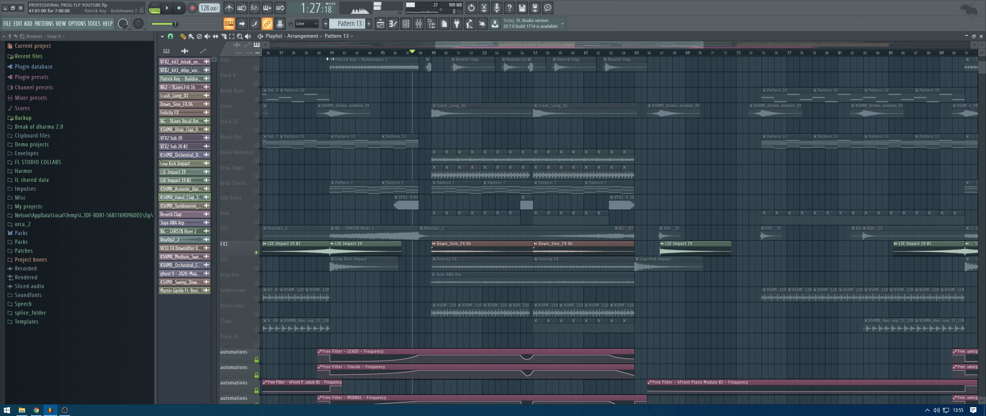
{"action": "key", "text": "space"}
{"action": "scroll", "coordinate": [363, 198], "scroll_direction": "down", "scroll_amount": 4}
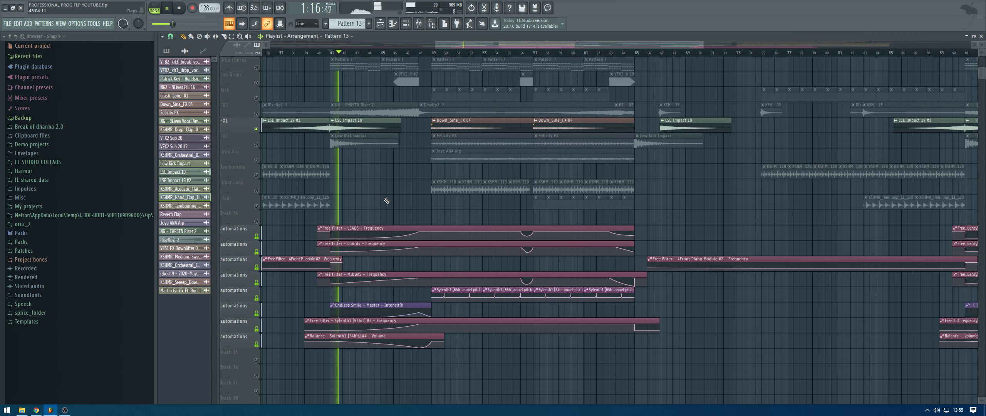
Audition the FX2 track alone, then play the full buildup from bar 41 with all tracks unmuted.
{"action": "left_click", "coordinate": [256, 144]}
{"action": "key", "text": "space"}
{"action": "key", "text": "space"}
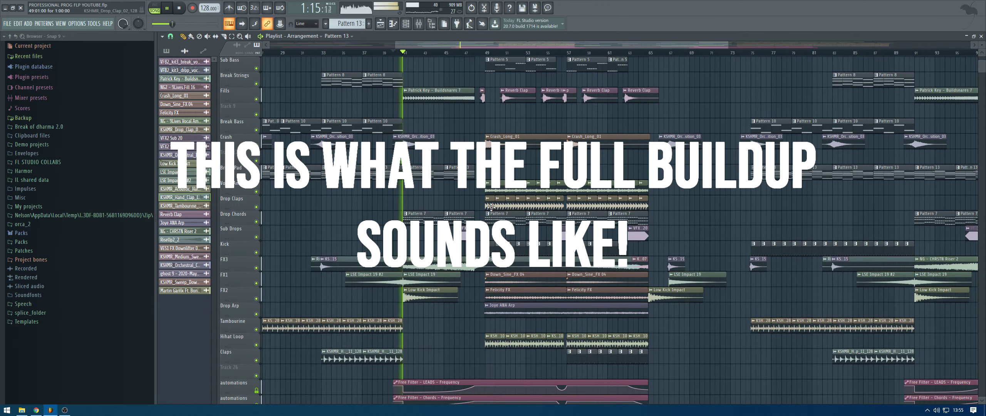
End playback of the full buildup and play the LEAD track alone from bar 49.
{"action": "scroll", "coordinate": [493, 216], "scroll_direction": "up", "scroll_amount": 5}
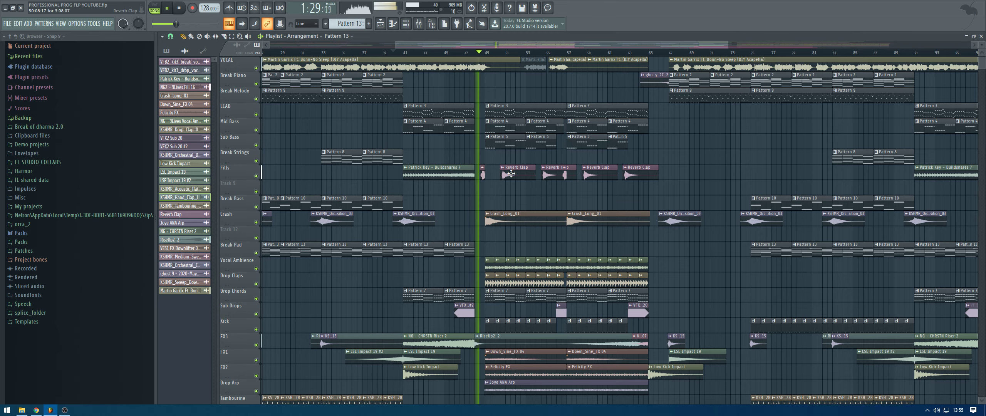
{"action": "key", "text": "space"}
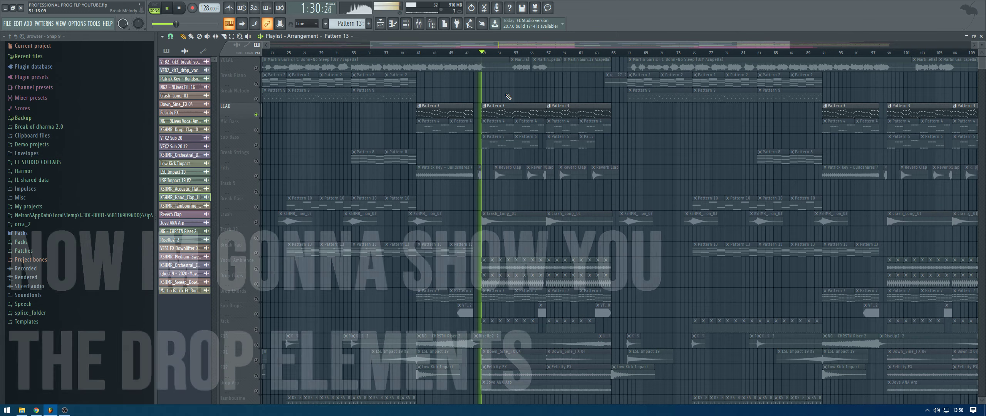
{"action": "scroll", "coordinate": [488, 47], "scroll_direction": "up", "scroll_amount": 3}
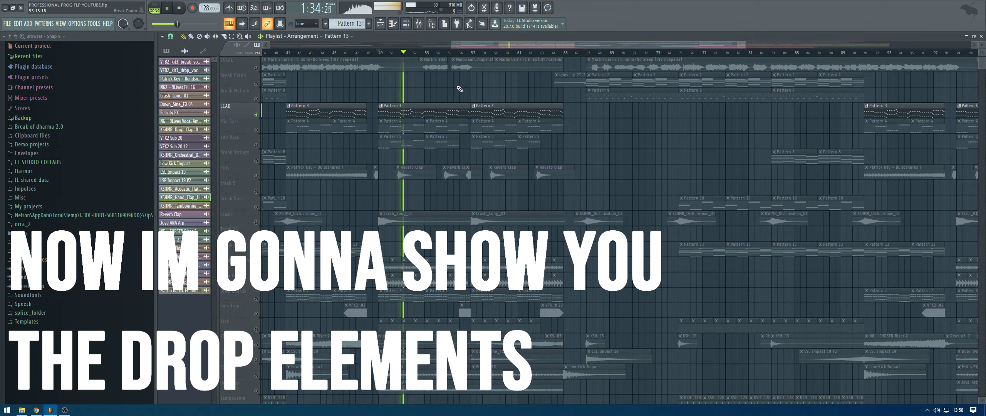
Open the LEAD track's Pattern 3 in the Channel rack and play it in pattern mode.
{"action": "left_click", "coordinate": [299, 109]}
{"action": "left_click", "coordinate": [164, 8]}
{"action": "left_click", "coordinate": [406, 24]}
{"action": "key", "text": "space"}
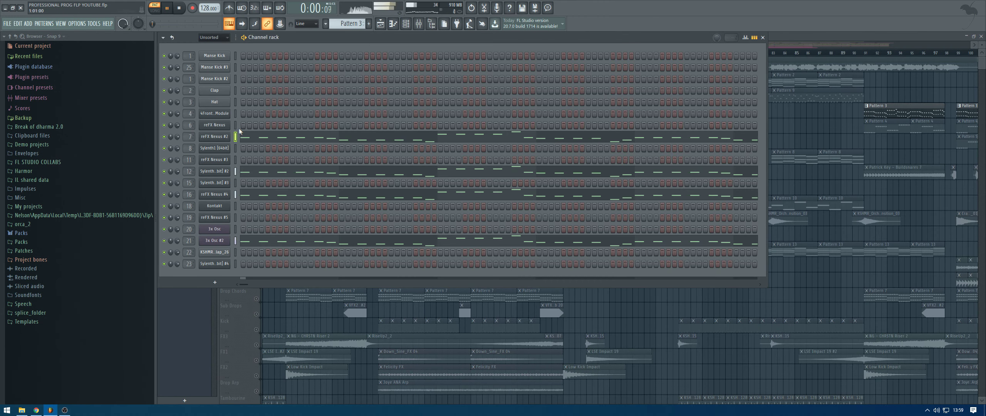
Solo the reFX Nexus #2 channel, play it and open its synth window.
{"action": "left_click", "coordinate": [165, 137], "text": "ctrl"}
{"action": "key", "text": "space"}
{"action": "left_click", "coordinate": [215, 137]}
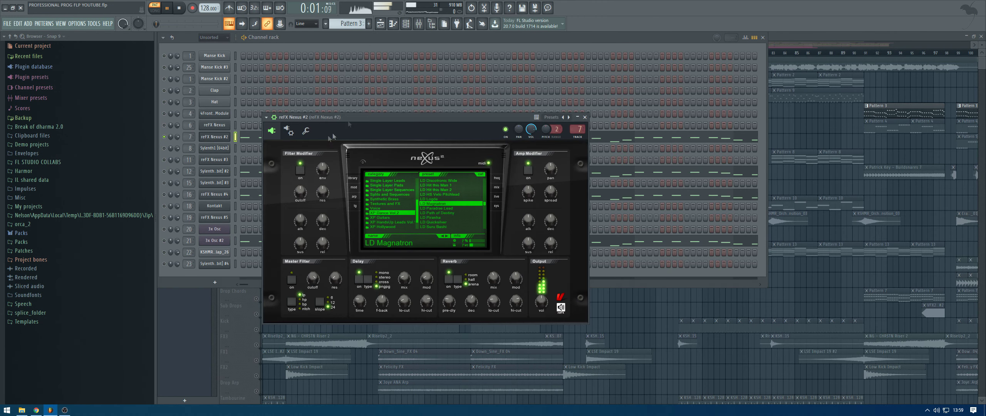
Inspect the FabFilter Pro-Q 2 on the mixer track of reFX Nexus #2.
{"action": "left_click", "coordinate": [423, 28]}
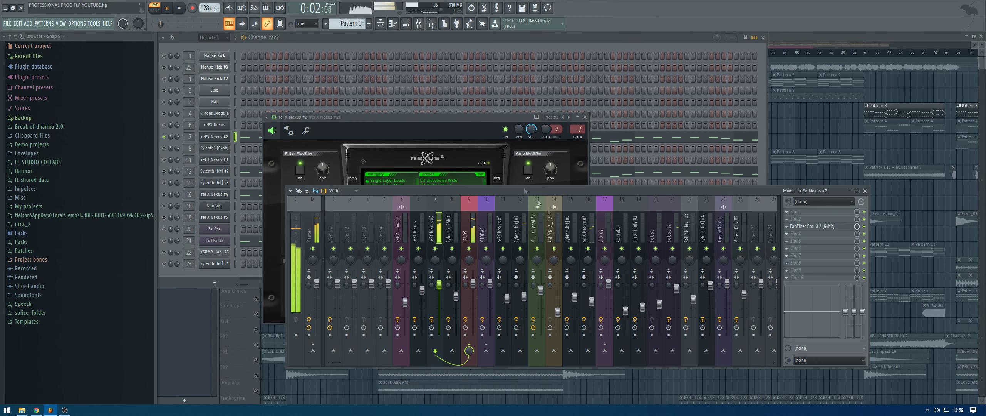
{"action": "left_click", "coordinate": [805, 230]}
{"action": "left_click", "coordinate": [805, 229]}
Inspect the Kickstart effect on the LEADS mixer track, then close the mixer and the reFX Nexus #2 window.
{"action": "left_click", "coordinate": [464, 229]}
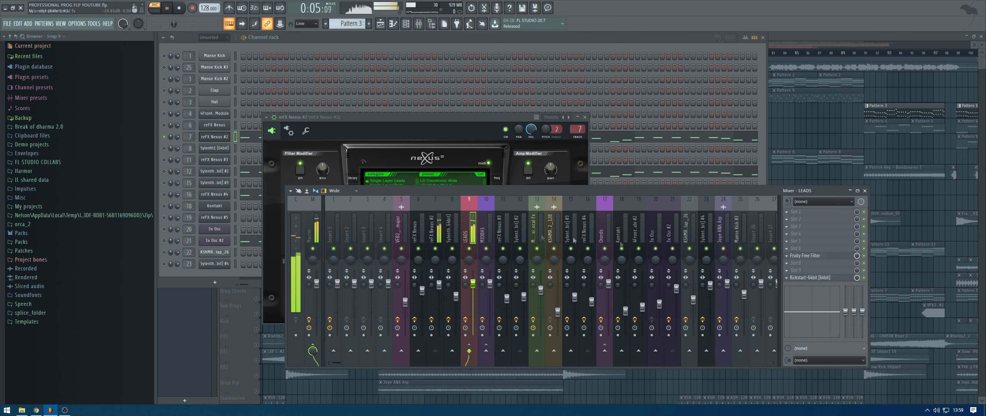
{"action": "left_click", "coordinate": [809, 278]}
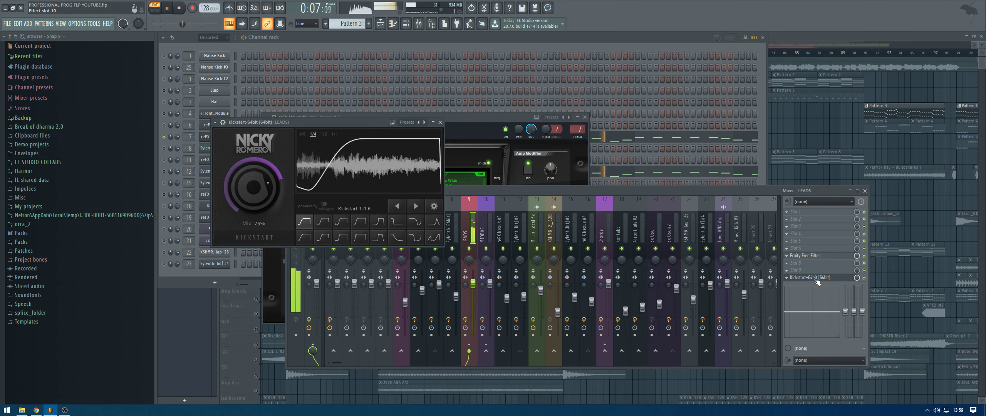
{"action": "left_click", "coordinate": [809, 278]}
{"action": "left_click", "coordinate": [434, 230]}
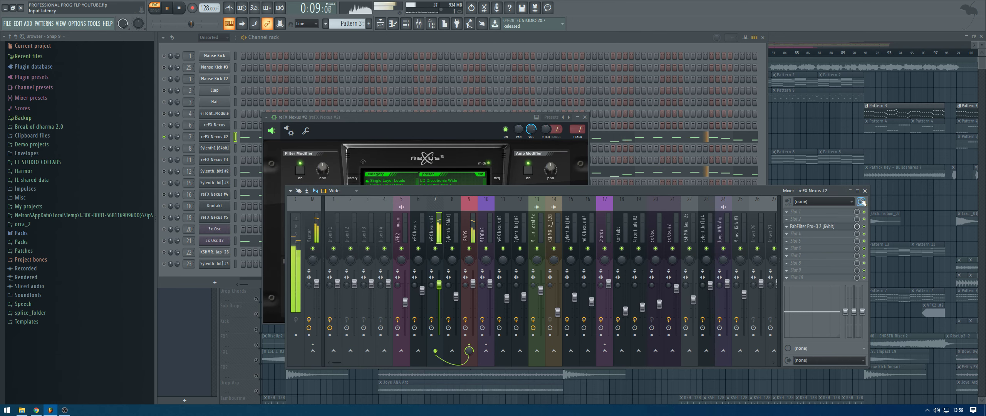
{"action": "left_click", "coordinate": [865, 191]}
{"action": "left_click", "coordinate": [585, 117]}
Solo the Sylenth1 #2 channel, play it and open its synth window.
{"action": "key", "text": "space"}
{"action": "right_click", "coordinate": [164, 171]}
{"action": "key", "text": "Escape"}
{"action": "right_click", "coordinate": [164, 172]}
{"action": "left_click", "coordinate": [175, 176]}
{"action": "key", "text": "space"}
{"action": "left_click", "coordinate": [214, 171]}
Inspect the FabFilter Pro-Q 2 and Fruity Reeverb on the Sylenth1 #2 mixer track, then close its windows.
{"action": "left_click", "coordinate": [420, 23]}
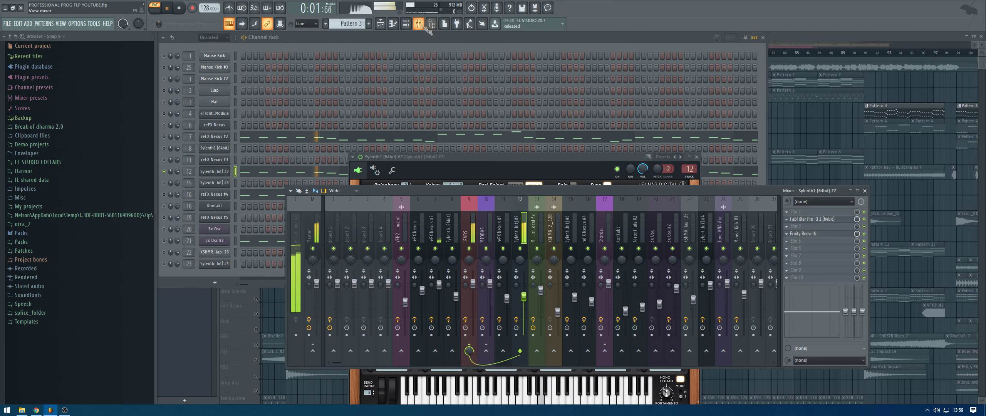
{"action": "left_click", "coordinate": [812, 219]}
{"action": "left_click", "coordinate": [813, 219]}
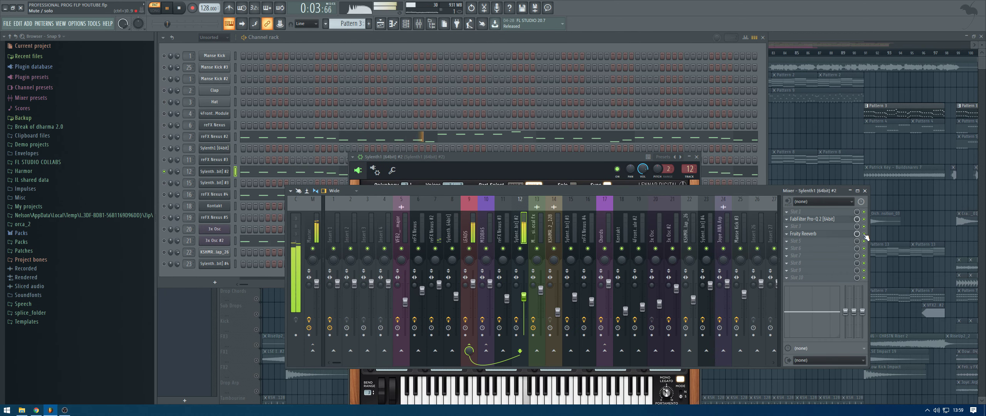
{"action": "left_click", "coordinate": [834, 235]}
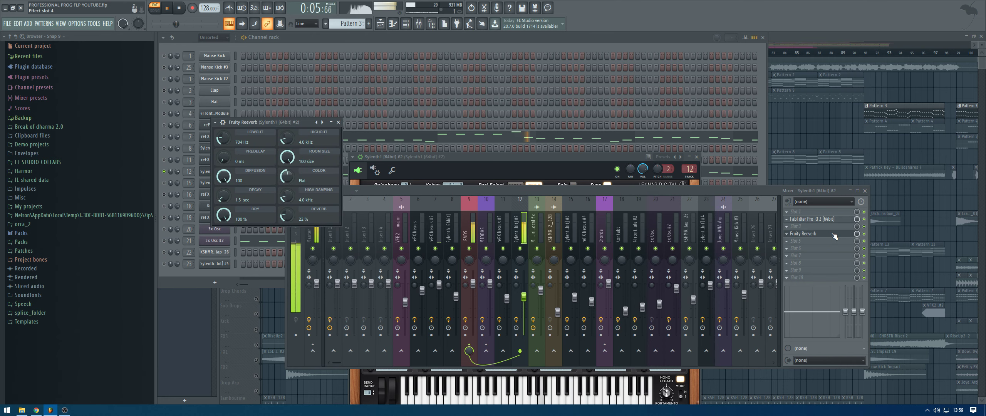
{"action": "left_click", "coordinate": [835, 235]}
{"action": "left_click", "coordinate": [865, 191]}
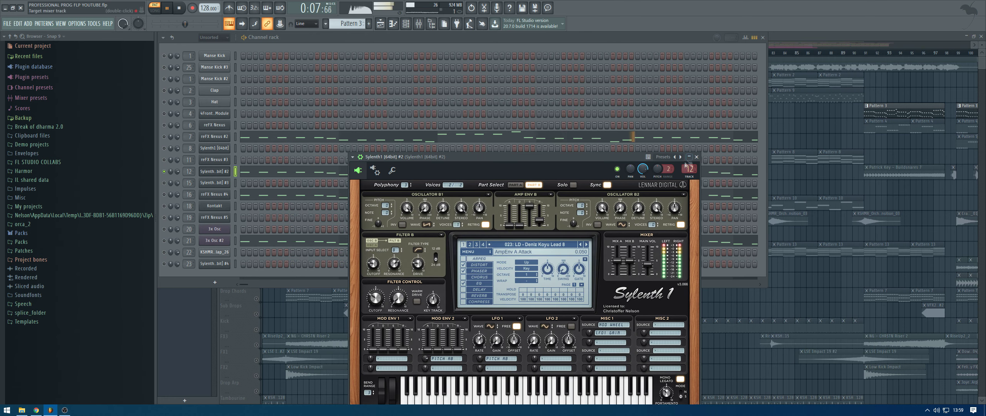
{"action": "left_click", "coordinate": [697, 158]}
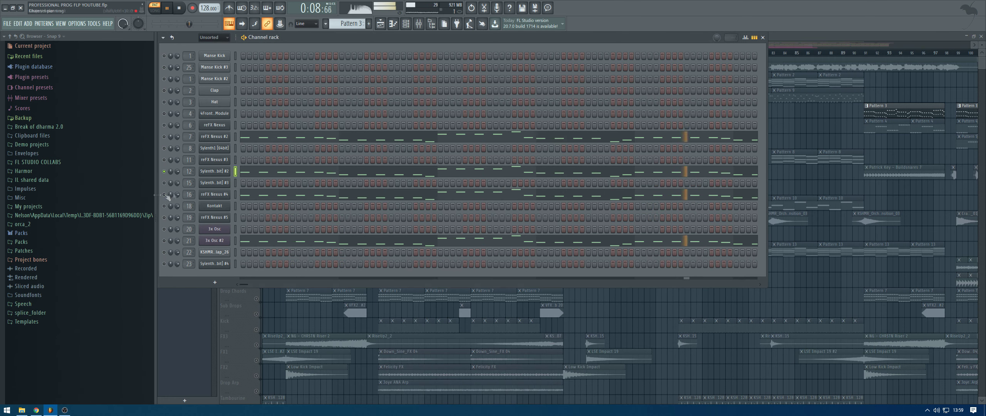
Audition reFX Nexus #4, viewing its synth, its FabFilter Pro-Q 2 and the LEADS mixer track, then close its windows.
{"action": "left_click", "coordinate": [215, 195]}
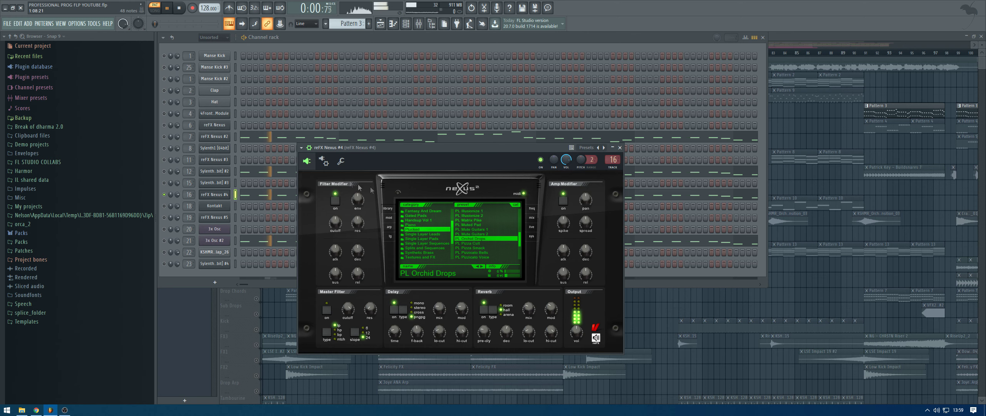
{"action": "left_click", "coordinate": [421, 27]}
{"action": "left_click", "coordinate": [823, 213]}
{"action": "left_click", "coordinate": [814, 213]}
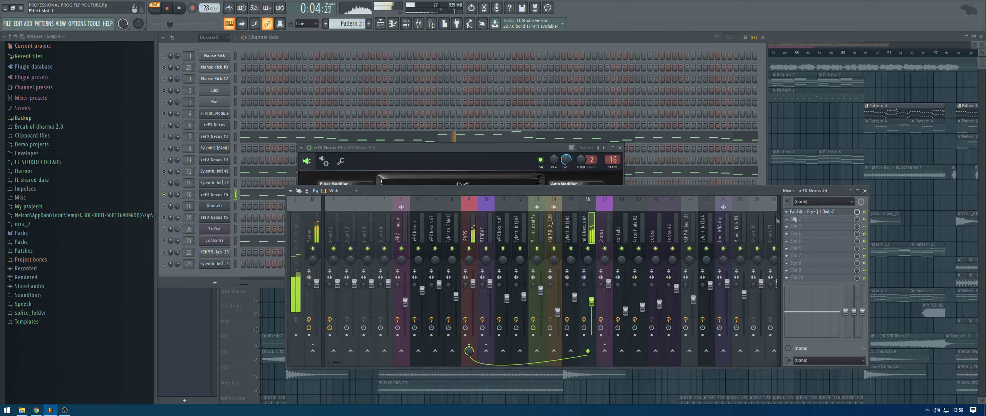
{"action": "left_click", "coordinate": [467, 234]}
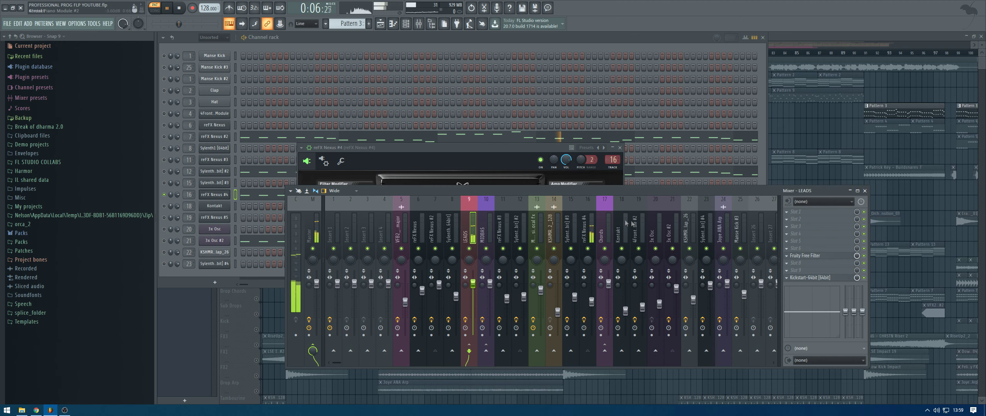
{"action": "left_click", "coordinate": [865, 190]}
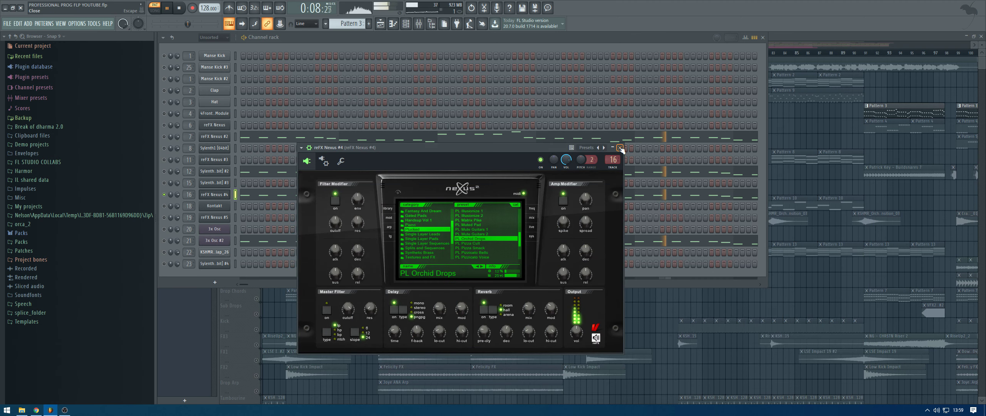
{"action": "left_click", "coordinate": [621, 148]}
Solo and play the 3x Osc #2 channel, viewing its synth settings and mixer effect, then close its windows.
{"action": "right_click", "coordinate": [166, 241]}
{"action": "left_click", "coordinate": [214, 241]}
{"action": "key", "text": "space"}
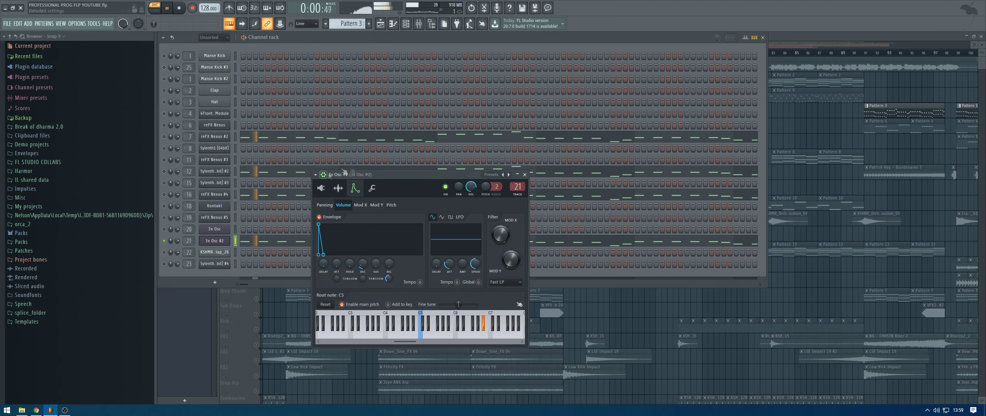
{"action": "left_click", "coordinate": [419, 24]}
{"action": "left_click", "coordinate": [818, 227]}
{"action": "left_click", "coordinate": [819, 227]}
{"action": "left_click", "coordinate": [865, 191]}
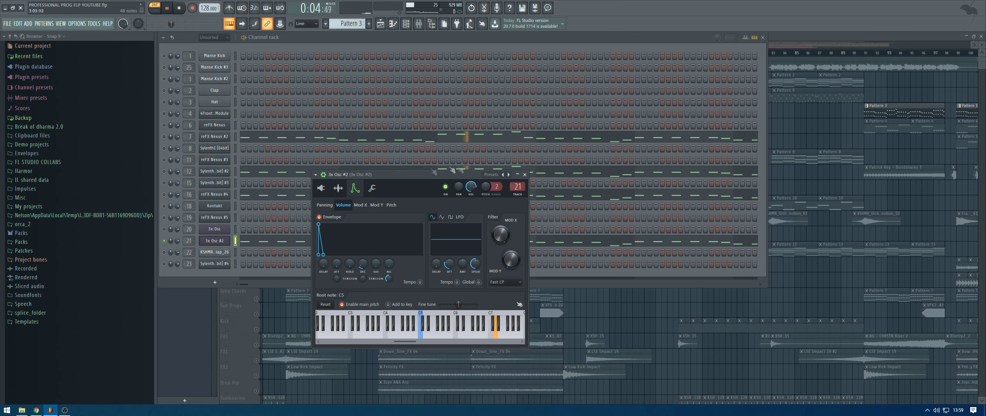
{"action": "left_click", "coordinate": [525, 175]}
Unsolo 3x Osc #2, play all layers of Pattern 3 together and close the Channel rack.
{"action": "right_click", "coordinate": [162, 240]}
{"action": "key", "text": "space"}
{"action": "left_click", "coordinate": [763, 38]}
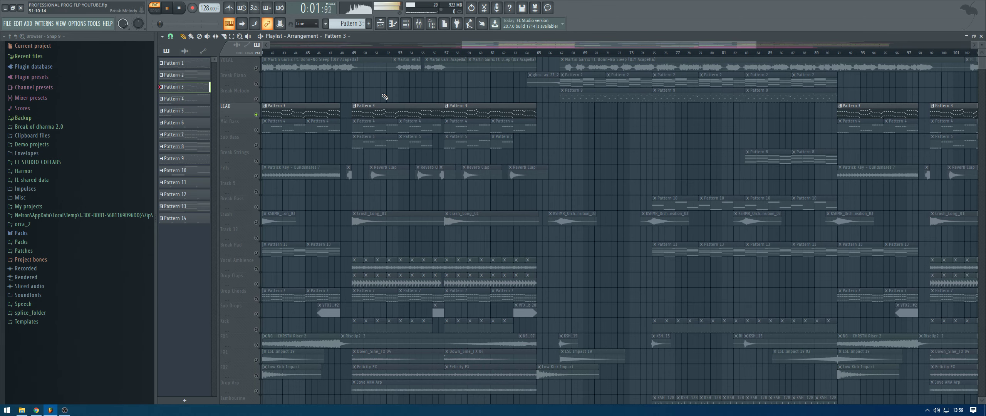
Play the Mid Bass track alone from bar 49 and open the Sylenth1 used in its Pattern 4.
{"action": "left_click", "coordinate": [265, 129]}
{"action": "left_click", "coordinate": [356, 57]}
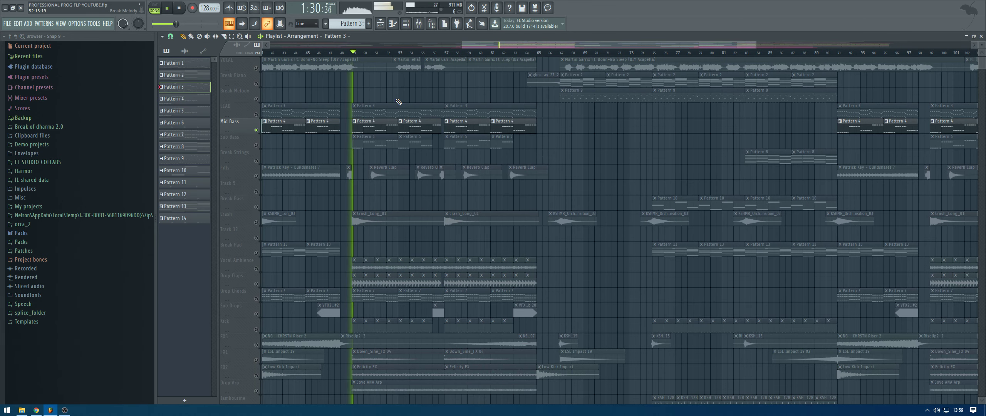
{"action": "double_click", "coordinate": [354, 127]}
{"action": "left_click", "coordinate": [215, 148]}
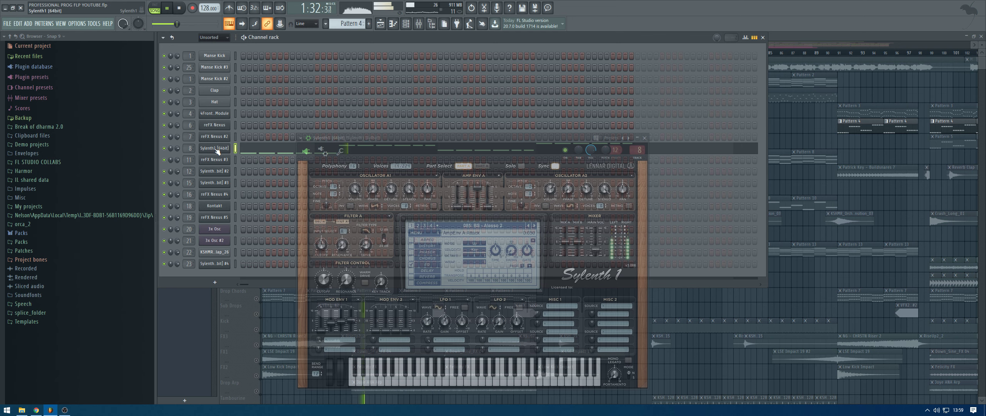
Inspect the CamelCrusher and FabFilter Pro-Q 2 effects on the Sylenth1 mixer track.
{"action": "left_click", "coordinate": [418, 26]}
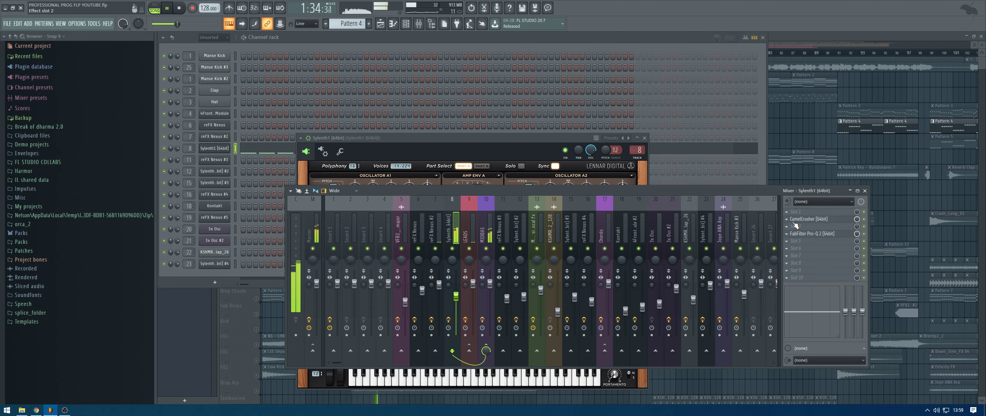
{"action": "left_click", "coordinate": [818, 219]}
{"action": "left_click", "coordinate": [818, 219]}
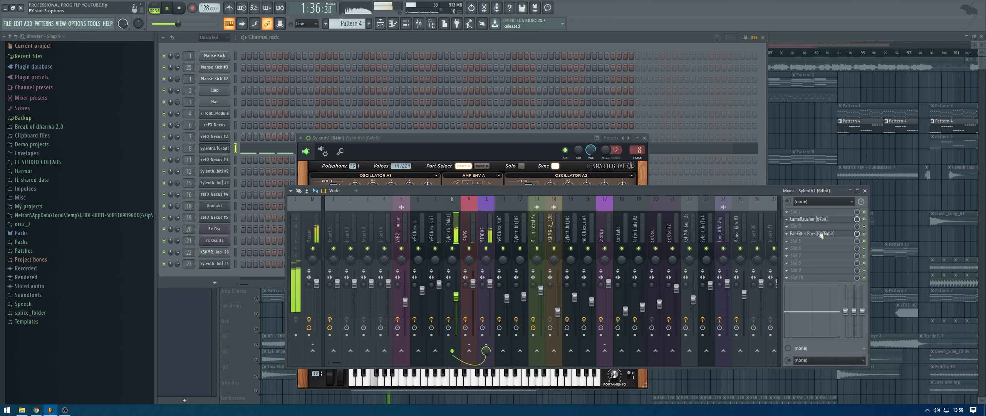
{"action": "left_click", "coordinate": [821, 234]}
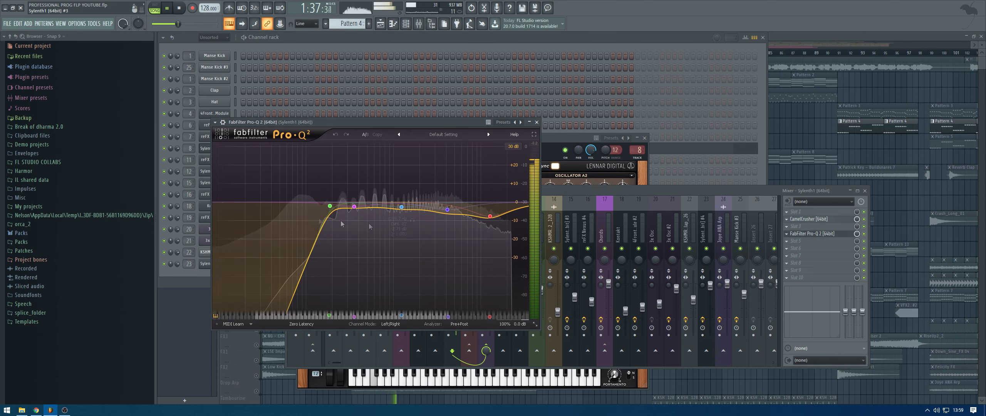
{"action": "left_click", "coordinate": [537, 122]}
Inspect the effects on the MIDBAS mixer track, then close the mixer, the Sylenth1 window and the Channel rack.
{"action": "left_click", "coordinate": [489, 231]}
{"action": "left_click", "coordinate": [816, 242]}
{"action": "left_click", "coordinate": [816, 242]}
{"action": "left_click", "coordinate": [820, 278]}
{"action": "left_click", "coordinate": [820, 278]}
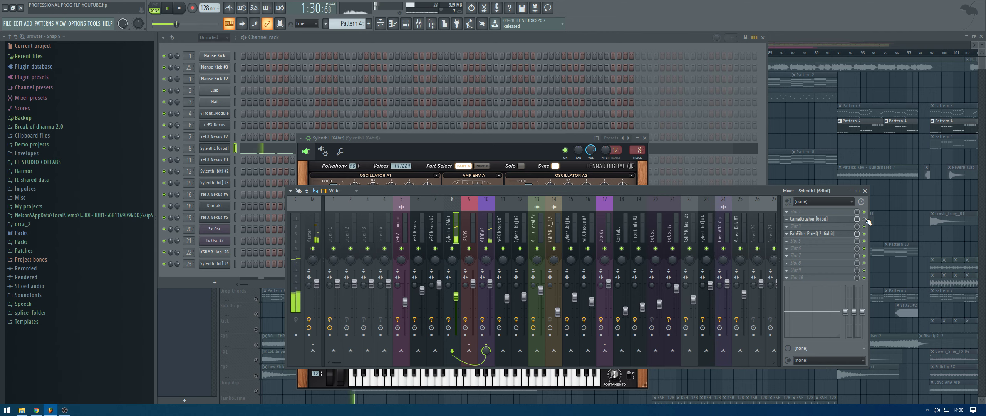
{"action": "left_click", "coordinate": [865, 191]}
{"action": "left_click", "coordinate": [642, 139]}
{"action": "left_click", "coordinate": [777, 42]}
Compare the Mid Bass with the Sylenth1 channel pitch automation muted and unmuted, then stop playback.
{"action": "scroll", "coordinate": [610, 213], "scroll_direction": "down", "scroll_amount": 8}
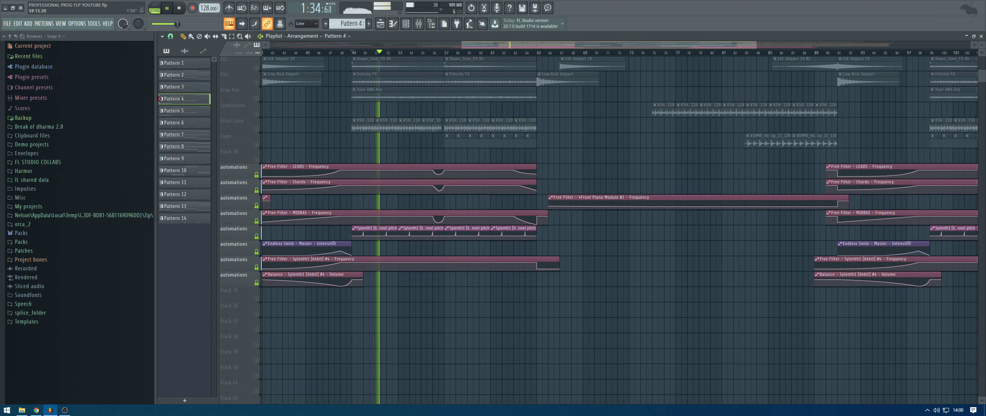
{"action": "scroll", "coordinate": [482, 41], "scroll_direction": "up", "scroll_amount": 6}
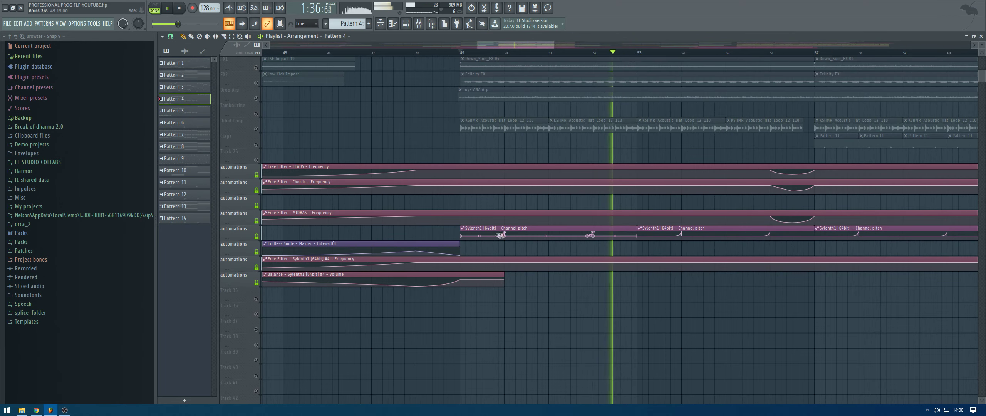
{"action": "left_click", "coordinate": [256, 236]}
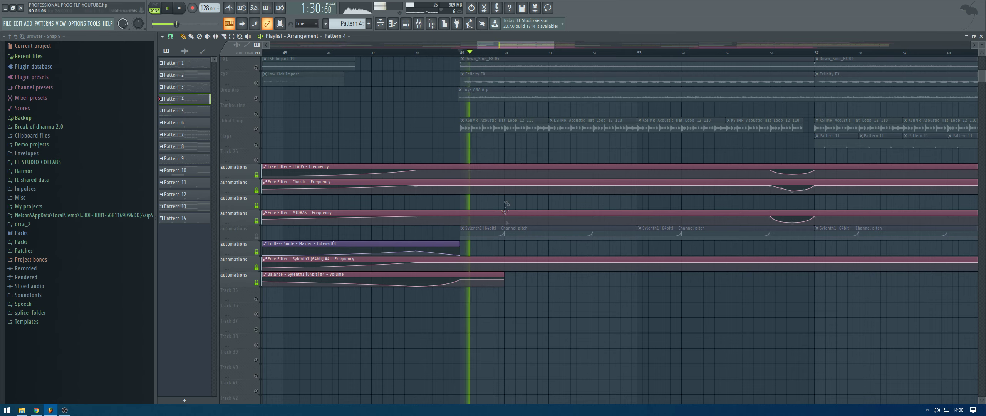
{"action": "key", "text": "space"}
{"action": "left_click", "coordinate": [257, 237]}
{"action": "key", "text": "space"}
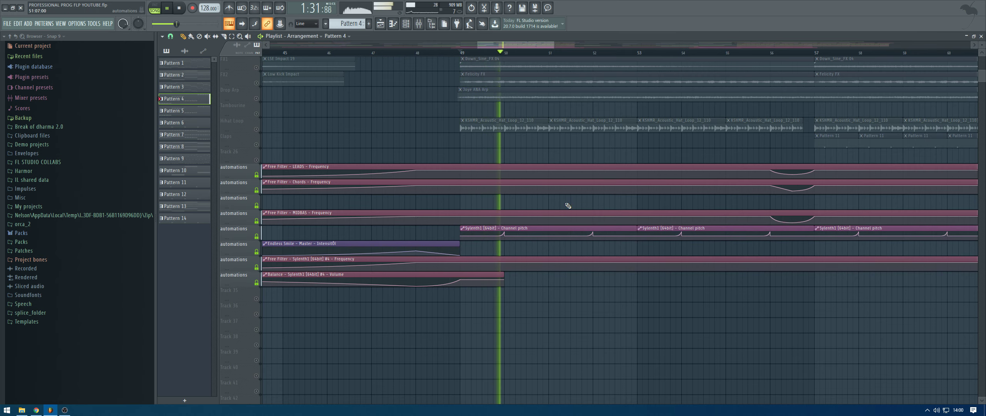
{"action": "key", "text": "space"}
Solo the Sub Bass track and play it from bar 49.
{"action": "scroll", "coordinate": [568, 206], "scroll_direction": "down", "scroll_amount": 3}
{"action": "scroll", "coordinate": [518, 77], "scroll_direction": "up", "scroll_amount": 8}
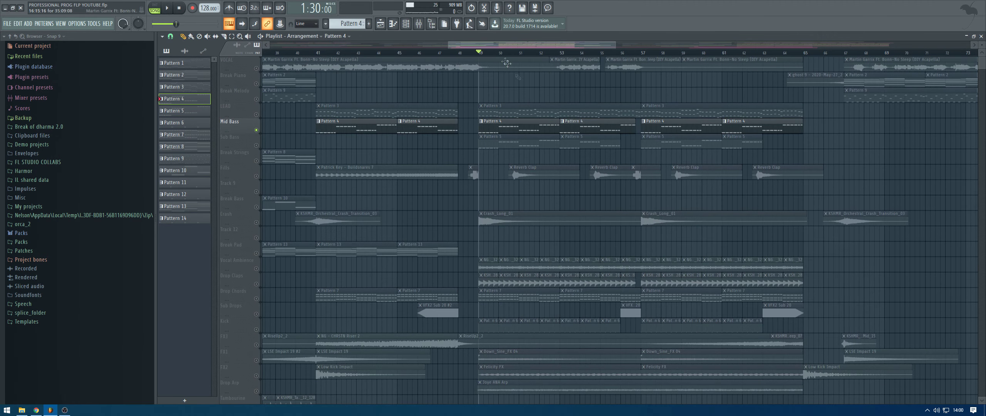
{"action": "scroll", "coordinate": [496, 47], "scroll_direction": "right", "scroll_amount": 3}
{"action": "left_click", "coordinate": [258, 148]}
{"action": "key", "text": "space"}
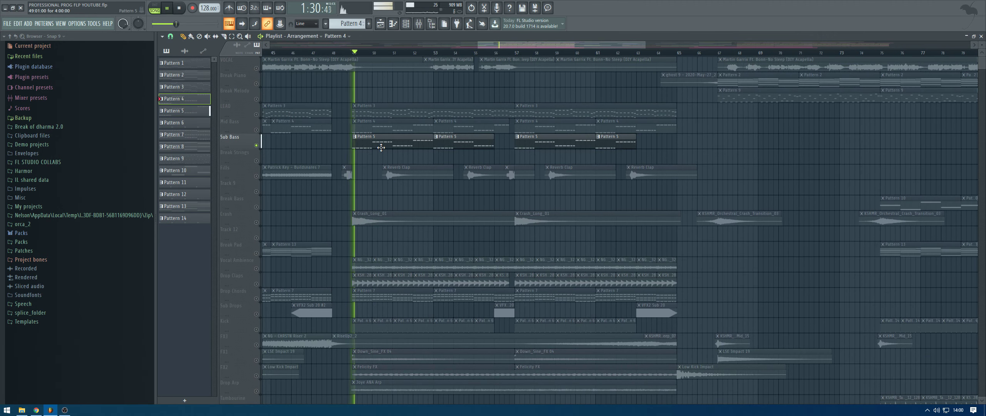
Open the reFX Nexus #3 synth used by the Sub Bass pattern and show its mixer track.
{"action": "double_click", "coordinate": [374, 144]}
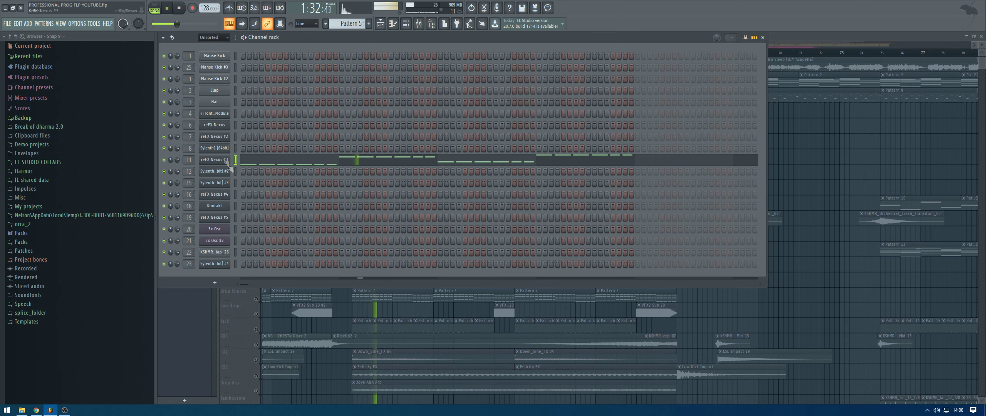
{"action": "left_click", "coordinate": [214, 160]}
{"action": "left_click", "coordinate": [418, 24]}
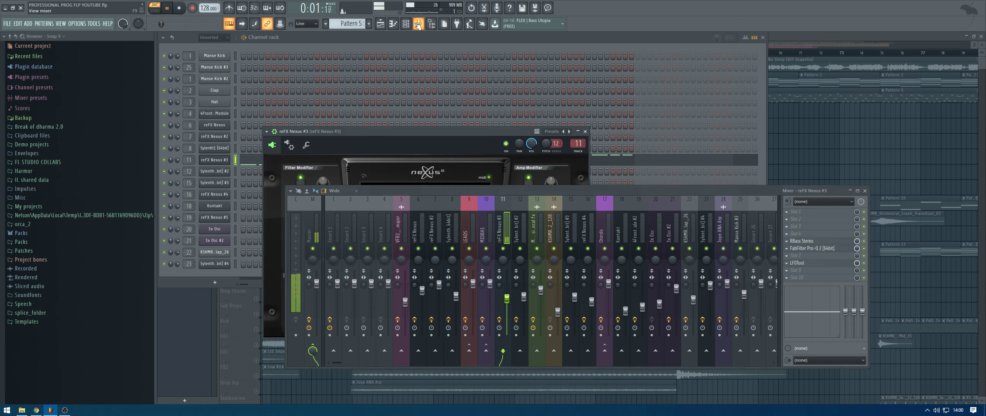
Inspect the RBass Stereo, FabFilter Pro-Q 2 and LFOTool effects on the reFX Nexus #3 mixer track while playing the pattern.
{"action": "left_click", "coordinate": [833, 242]}
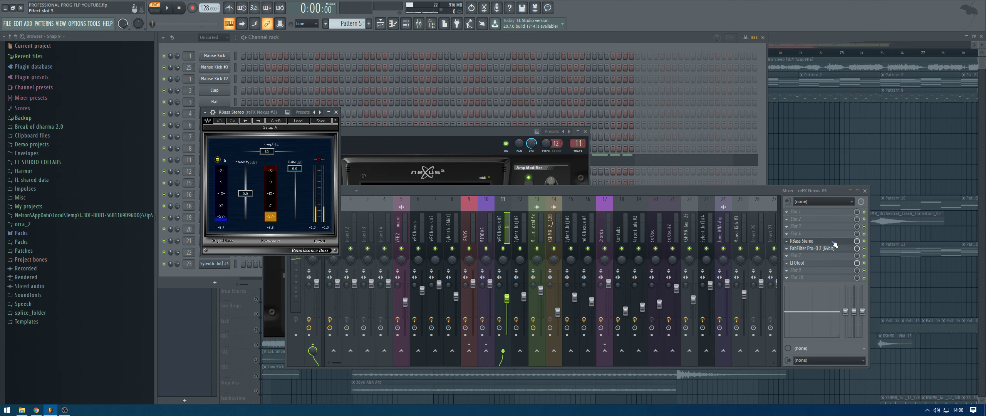
{"action": "left_click", "coordinate": [834, 243]}
{"action": "left_click", "coordinate": [826, 249]}
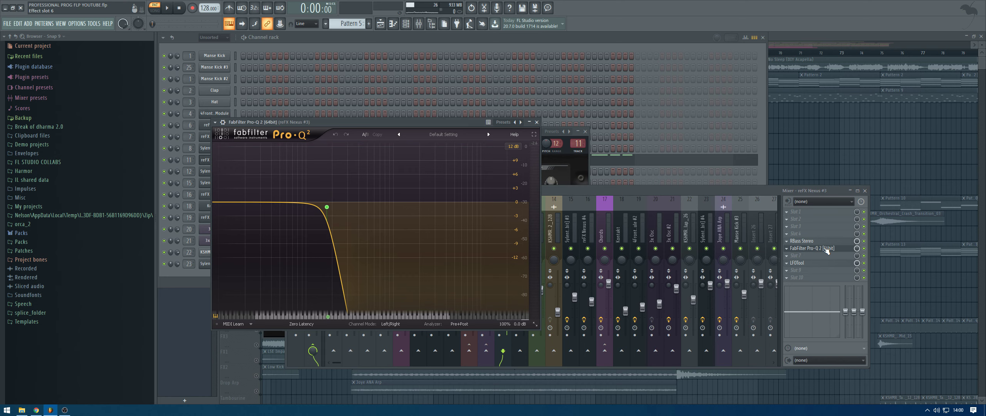
{"action": "key", "text": "space"}
{"action": "left_click", "coordinate": [837, 249]}
{"action": "left_click", "coordinate": [821, 263]}
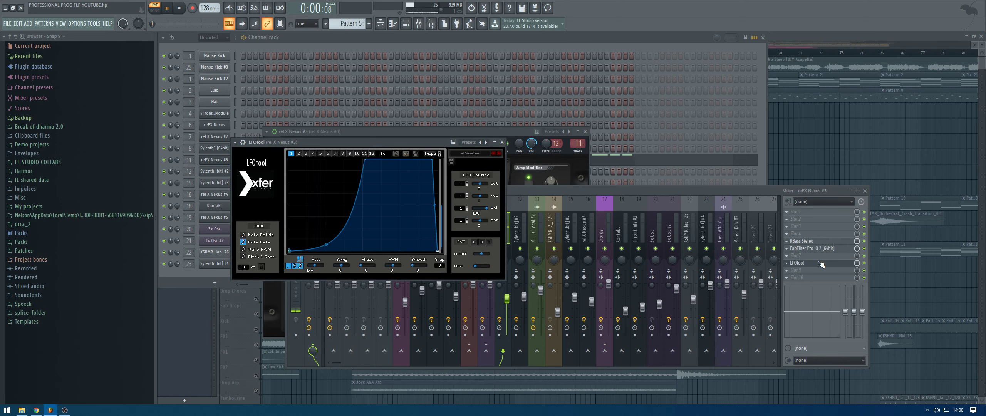
{"action": "key", "text": "space"}
{"action": "left_click", "coordinate": [867, 266]}
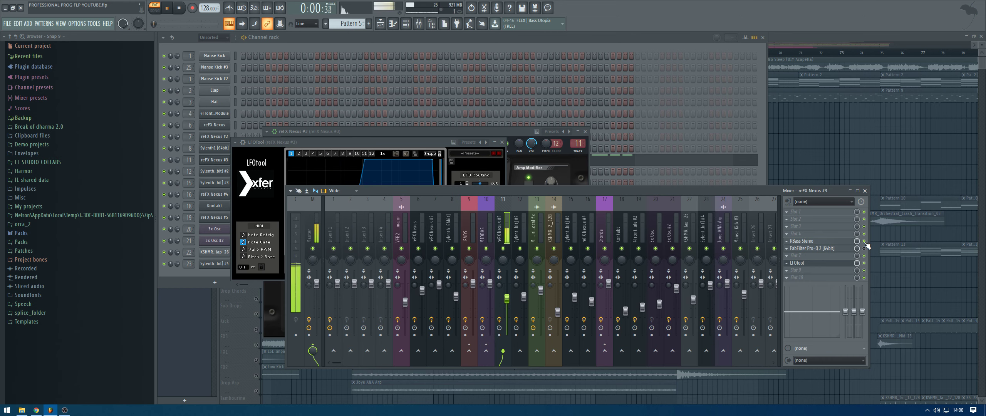
Close the mixer, the LFOTool and reFX Nexus #3 windows and the Channel rack.
{"action": "left_click", "coordinate": [865, 191]}
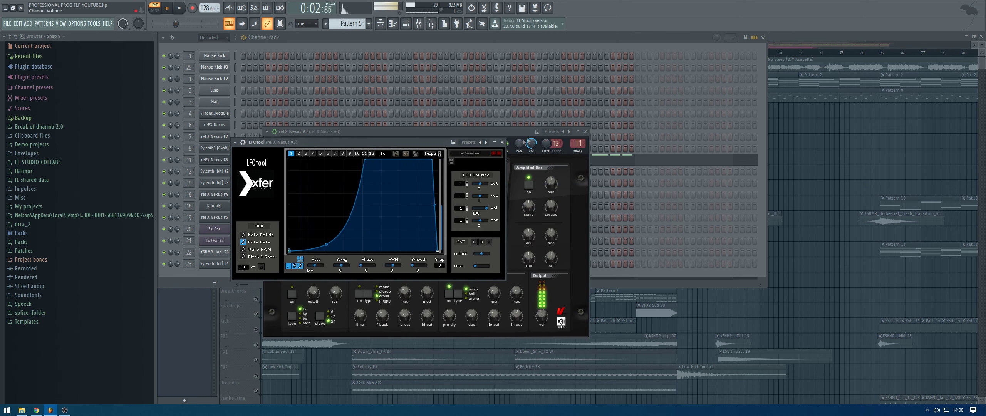
{"action": "left_click", "coordinate": [503, 143]}
{"action": "left_click", "coordinate": [585, 131]}
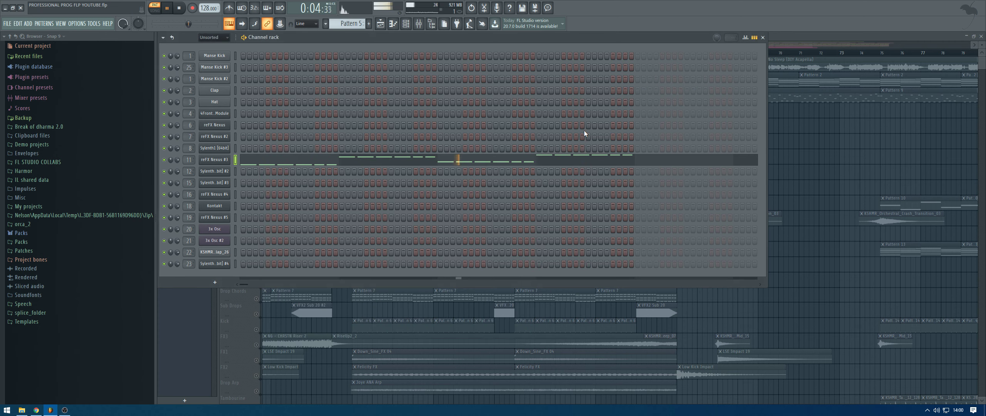
{"action": "left_click", "coordinate": [783, 42]}
Solo the Drop Chords track and play it from bar 49.
{"action": "left_click", "coordinate": [259, 175]}
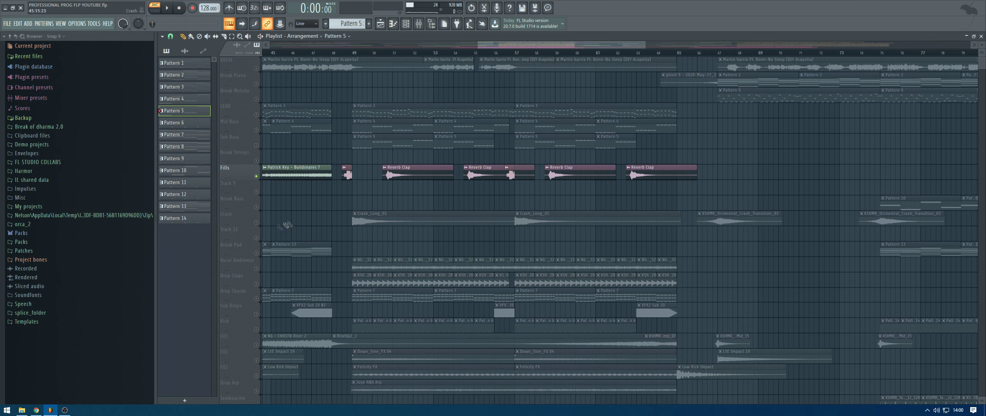
{"action": "left_click", "coordinate": [257, 269]}
{"action": "left_click", "coordinate": [357, 56]}
{"action": "scroll", "coordinate": [352, 216], "scroll_direction": "down", "scroll_amount": 5}
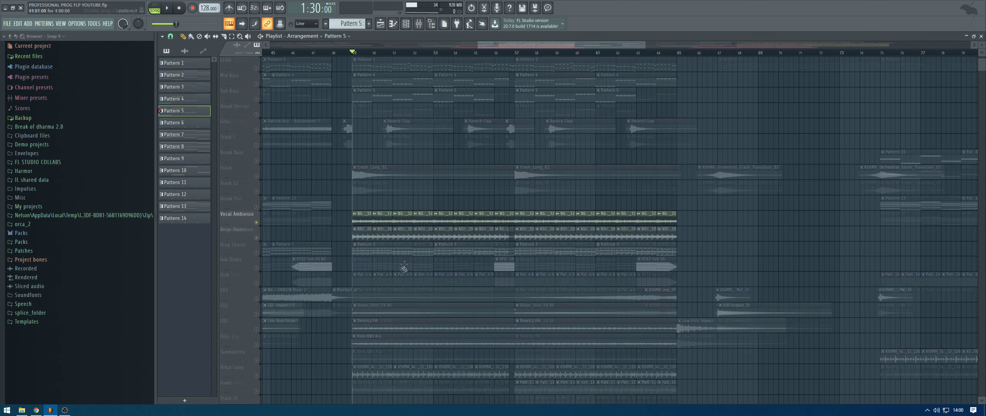
{"action": "key", "text": "space"}
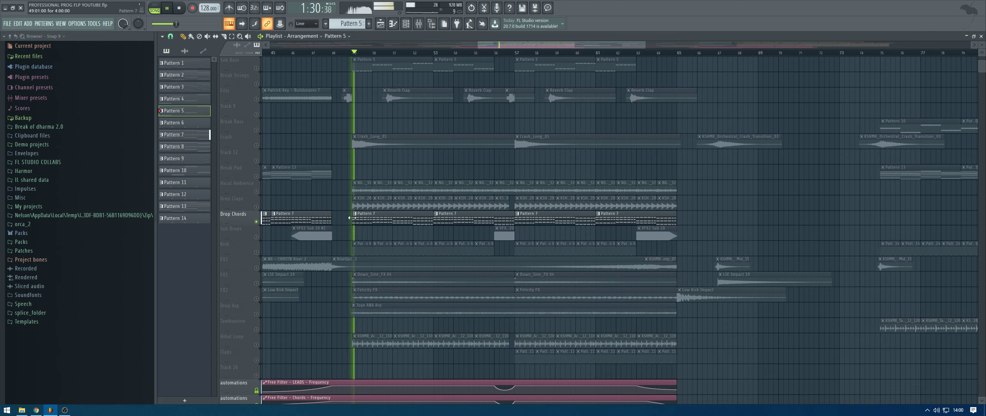
Examine the Drop Chords pattern's notes in the piano roll and open its Sylenth1 #3 synth.
{"action": "double_click", "coordinate": [374, 220]}
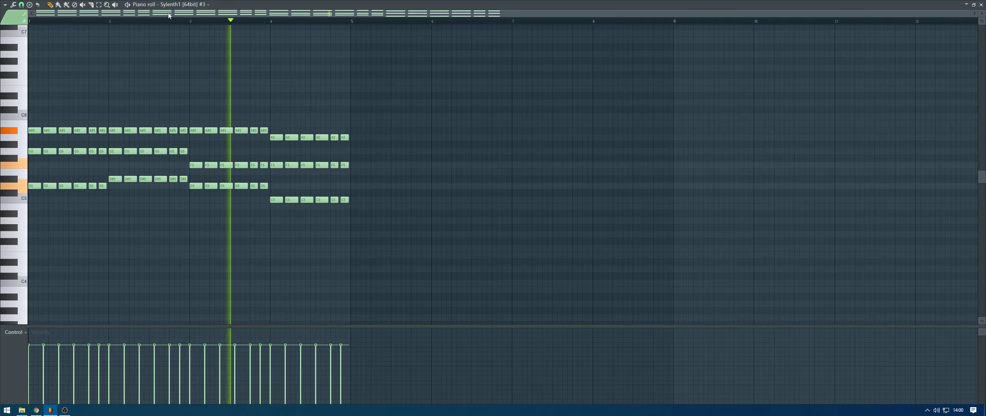
{"action": "key", "text": "F7"}
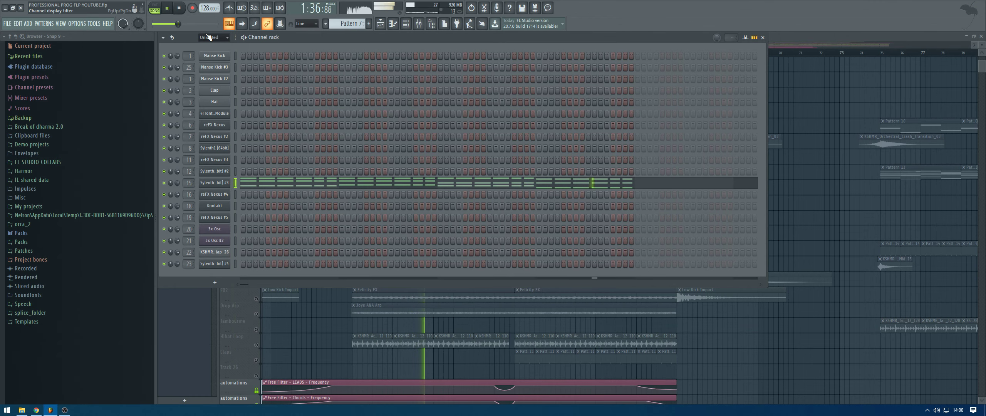
{"action": "left_click", "coordinate": [230, 183]}
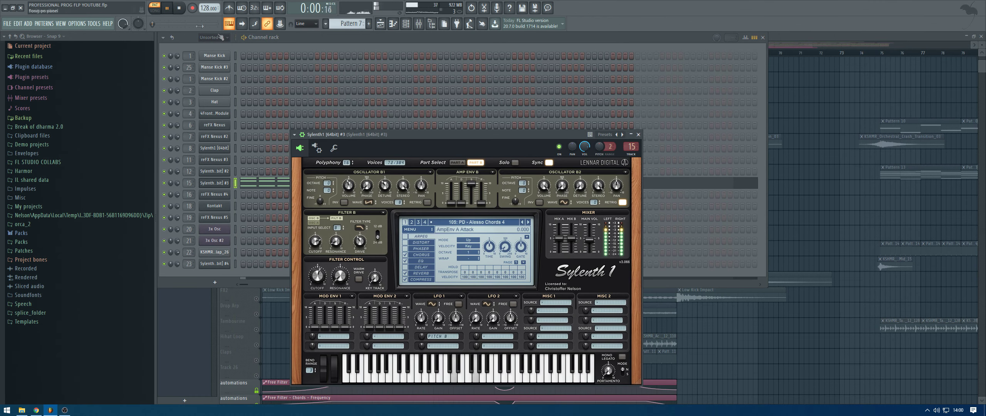
Inspect FabFilter Pro-Q 2 on the Sylenth1 #3 mixer track and Kickstart on the Chords bus.
{"action": "left_click", "coordinate": [420, 25]}
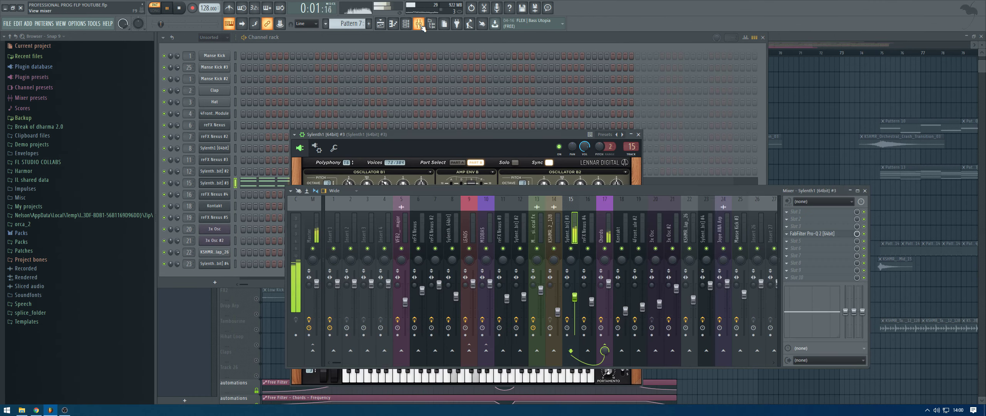
{"action": "left_click", "coordinate": [816, 235]}
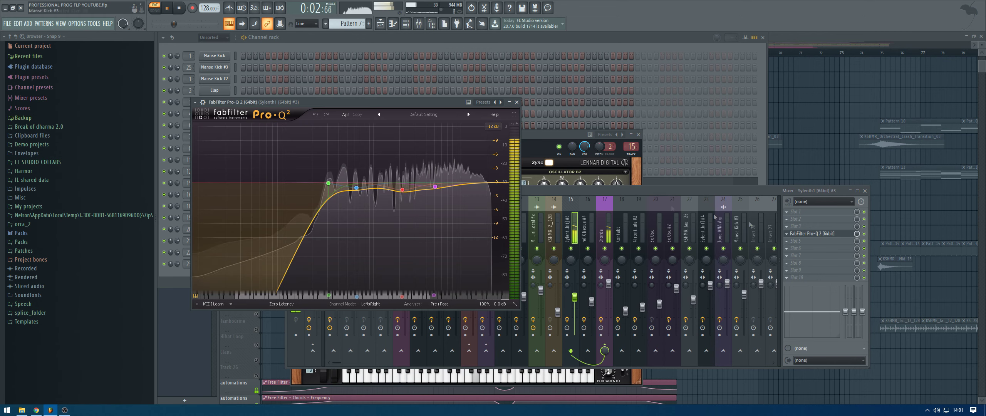
{"action": "left_click", "coordinate": [517, 102]}
{"action": "left_click", "coordinate": [608, 231]}
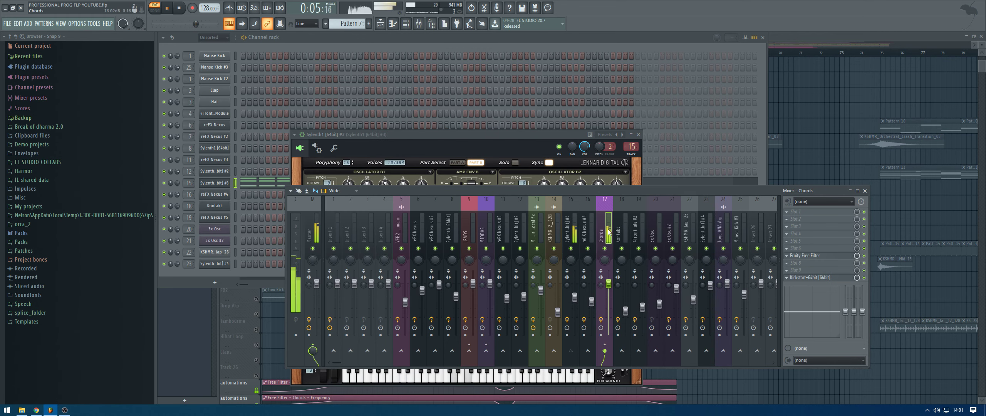
{"action": "left_click", "coordinate": [813, 280]}
{"action": "left_click", "coordinate": [813, 280]}
Close the mixer, the Sylenth1 #3 window and the Channel rack.
{"action": "key", "text": "F9"}
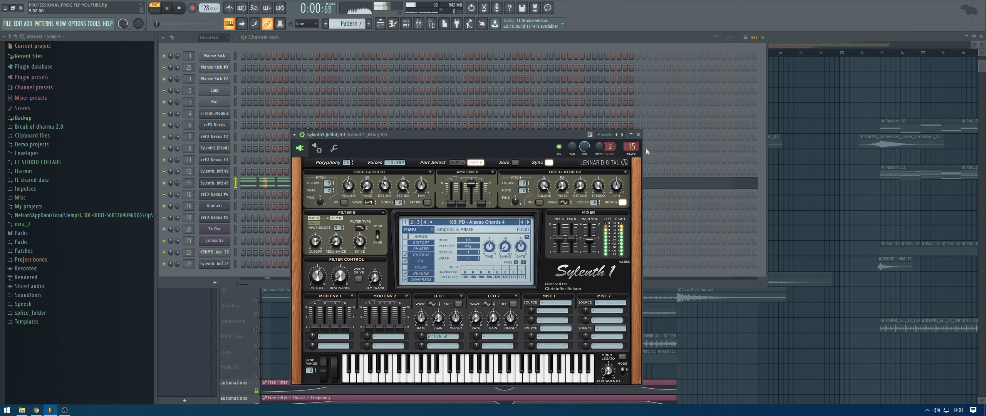
{"action": "left_click", "coordinate": [638, 134]}
{"action": "key", "text": "F6"}
Audition the Fills and Crash tracks of the drop in solo.
{"action": "scroll", "coordinate": [407, 246], "scroll_direction": "down", "scroll_amount": 5}
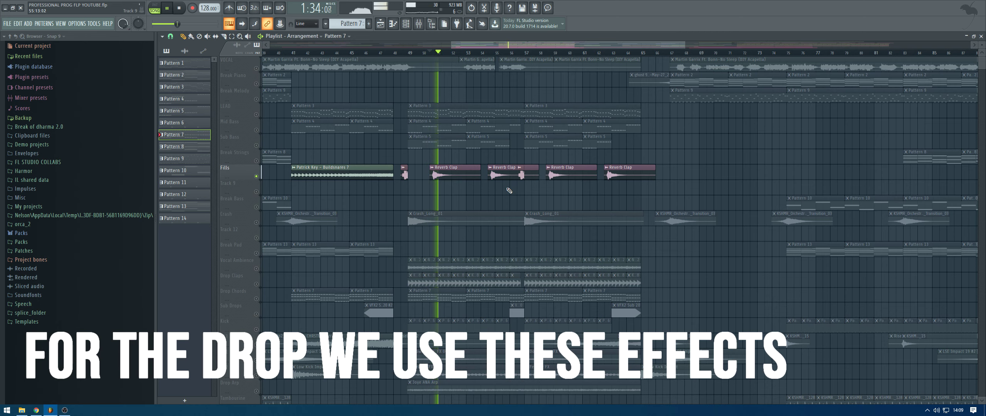
{"action": "scroll", "coordinate": [509, 191], "scroll_direction": "down", "scroll_amount": 2}
{"action": "key", "text": "space"}
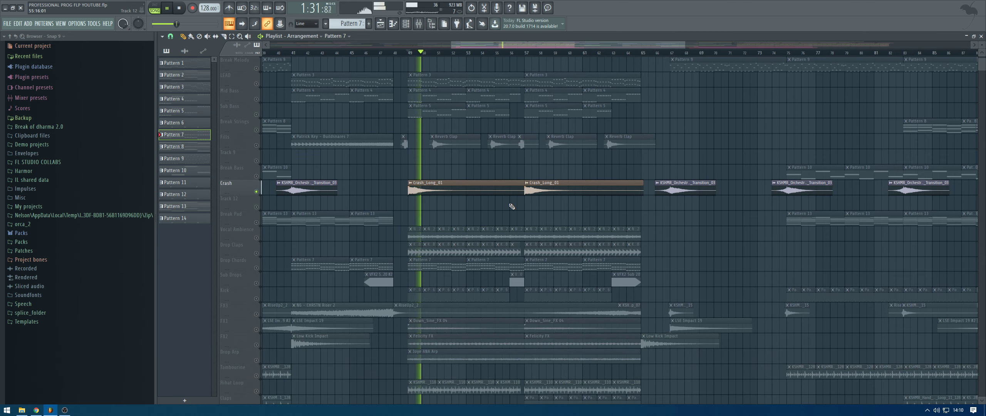
Solo the Vocal Ambience track and the Drop Claps track in turn and play each from bar 49.
{"action": "left_click", "coordinate": [263, 241]}
{"action": "key", "text": "space"}
{"action": "scroll", "coordinate": [431, 213], "scroll_direction": "down", "scroll_amount": 2}
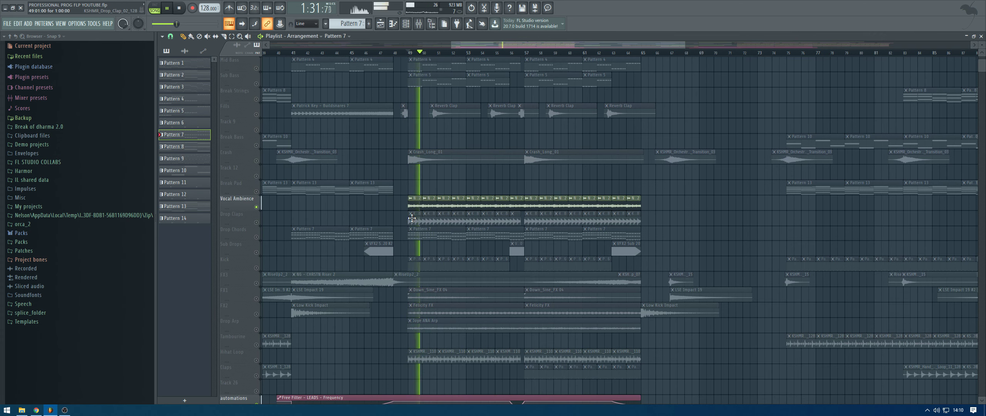
{"action": "left_click", "coordinate": [257, 223]}
{"action": "key", "text": "space"}
{"action": "right_click", "coordinate": [256, 222]}
{"action": "key", "text": "space"}
Audition the Sub Drops track in solo, and solo the Kick track and play it from bar 49.
{"action": "scroll", "coordinate": [318, 241], "scroll_direction": "down", "scroll_amount": 2}
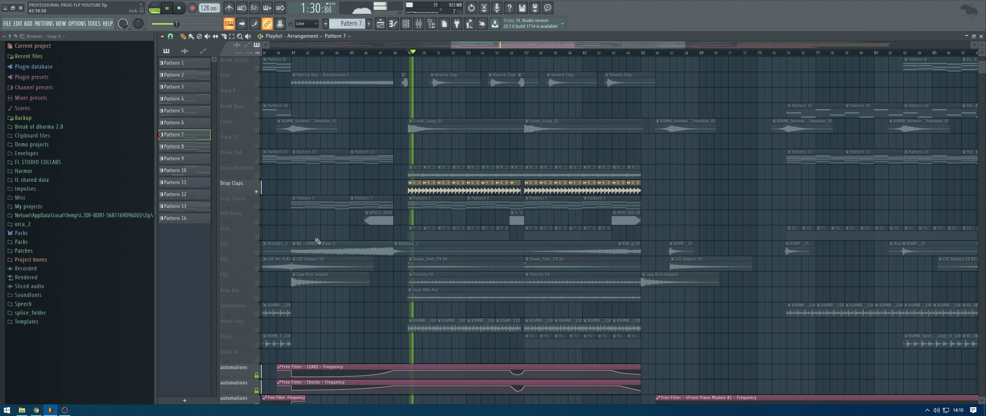
{"action": "right_click", "coordinate": [256, 222]}
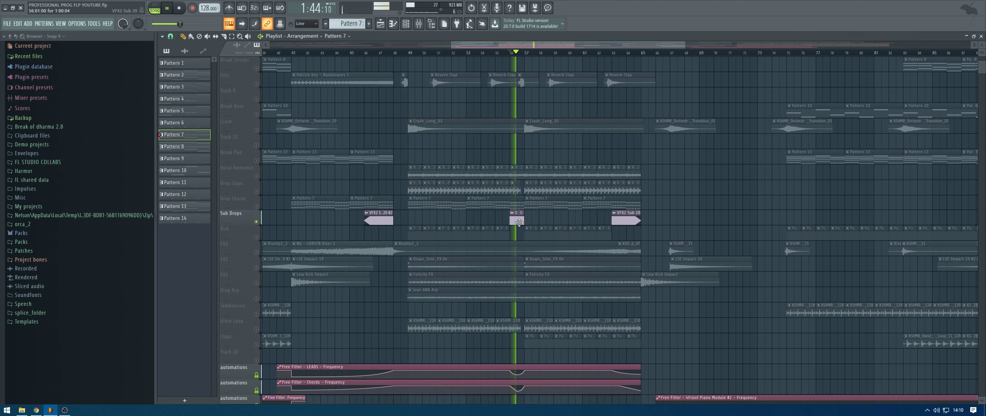
{"action": "right_click", "coordinate": [256, 238]}
{"action": "left_click", "coordinate": [404, 55]}
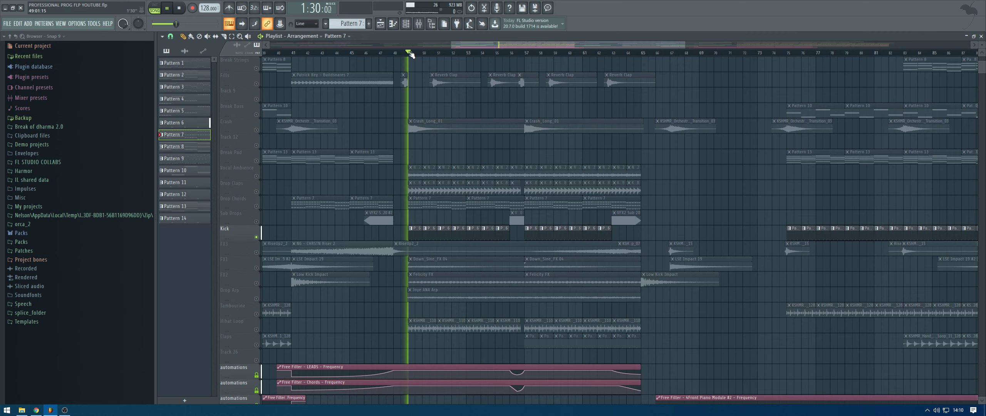
Solo the FX track holding the risers and play it towards the end of the drop.
{"action": "scroll", "coordinate": [469, 210], "scroll_direction": "down", "scroll_amount": 2}
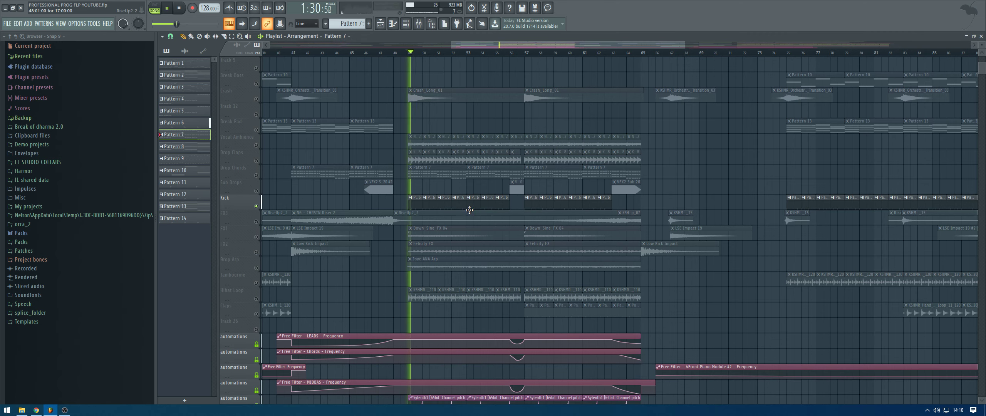
{"action": "right_click", "coordinate": [256, 221]}
{"action": "left_click", "coordinate": [548, 55]}
{"action": "left_click", "coordinate": [621, 55]}
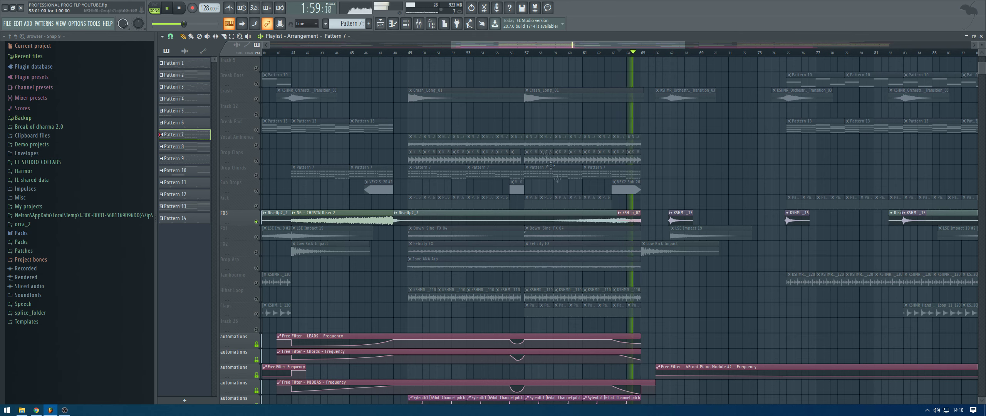
Solo the Down_Sine_FX track and the Felicity FX track in turn and play each from bar 49.
{"action": "right_click", "coordinate": [256, 238]}
{"action": "key", "text": "space"}
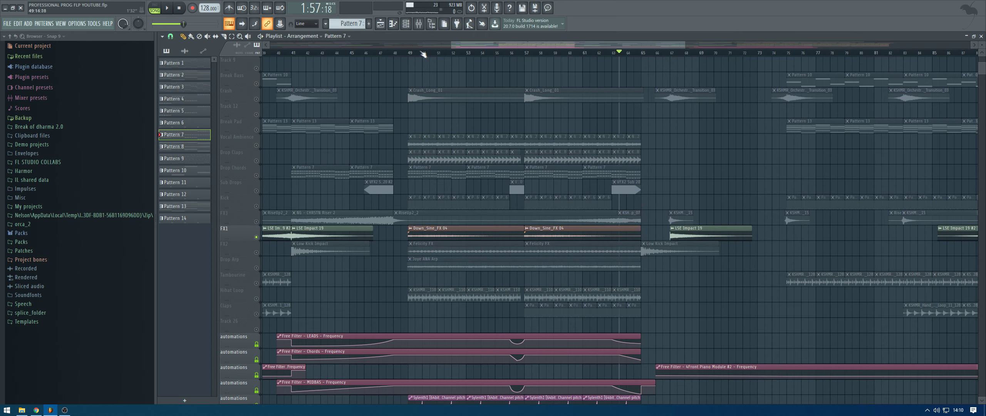
{"action": "key", "text": "space"}
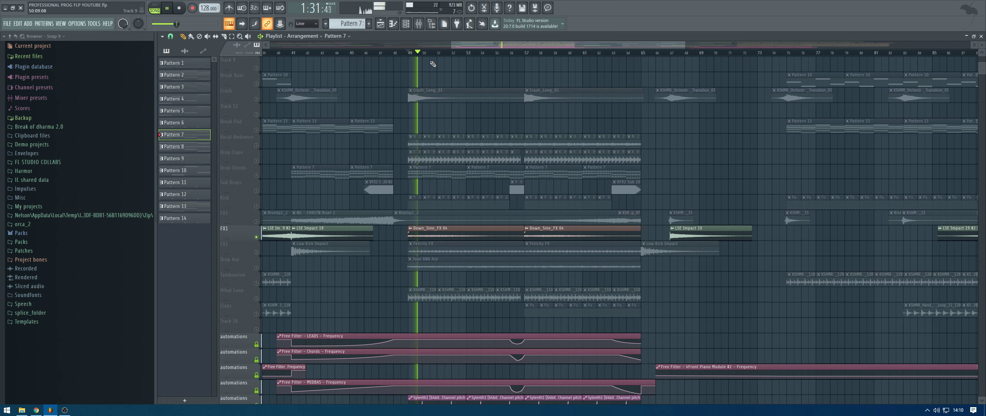
{"action": "right_click", "coordinate": [256, 253]}
{"action": "key", "text": "space"}
{"action": "key", "text": "space"}
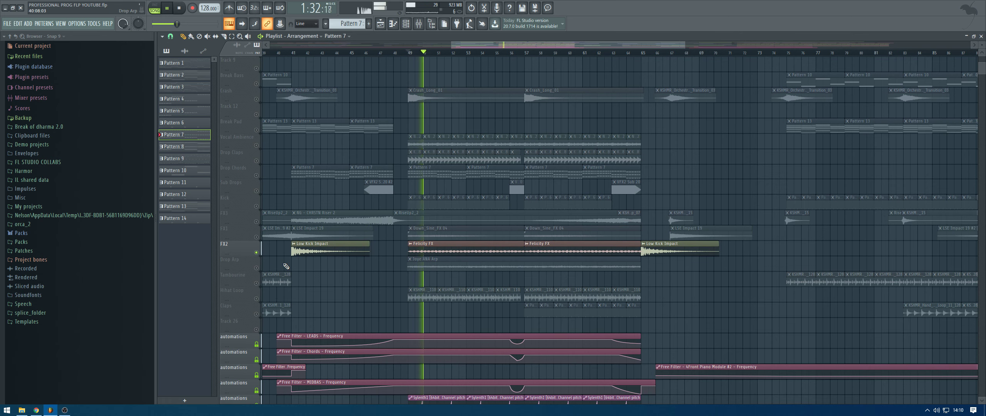
Solo the Drop Arp track and the Hihat Loop track in turn and play each from bar 49.
{"action": "key", "text": "space"}
{"action": "right_click", "coordinate": [257, 268]}
{"action": "key", "text": "space"}
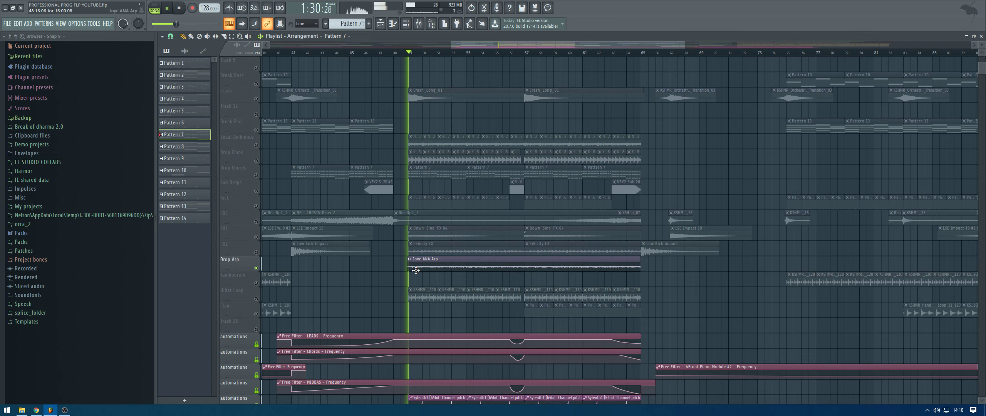
{"action": "scroll", "coordinate": [439, 275], "scroll_direction": "down", "scroll_amount": 3}
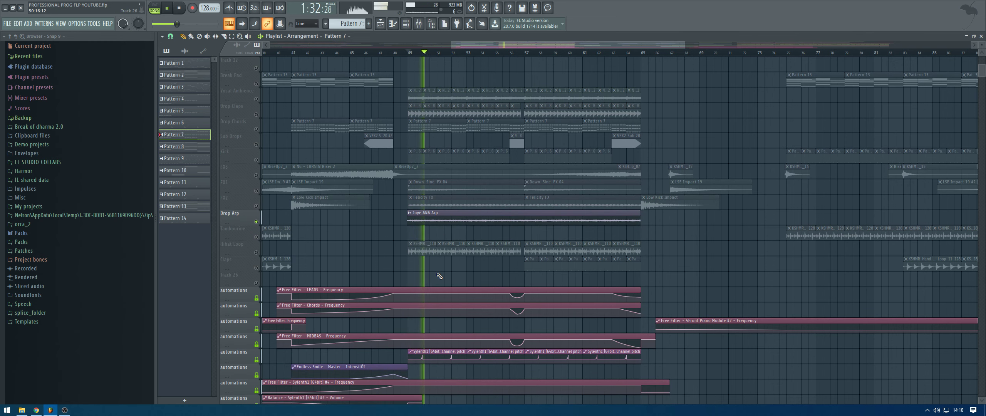
{"action": "key", "text": "space"}
{"action": "right_click", "coordinate": [257, 253]}
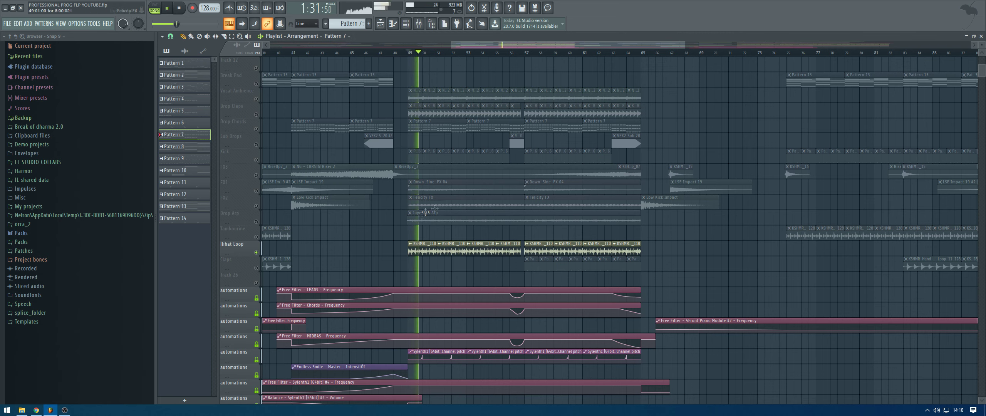
Solo the Claps track, play it from bar 57 and stop playback.
{"action": "right_click", "coordinate": [257, 268]}
{"action": "key", "text": "space"}
{"action": "key", "text": "space"}
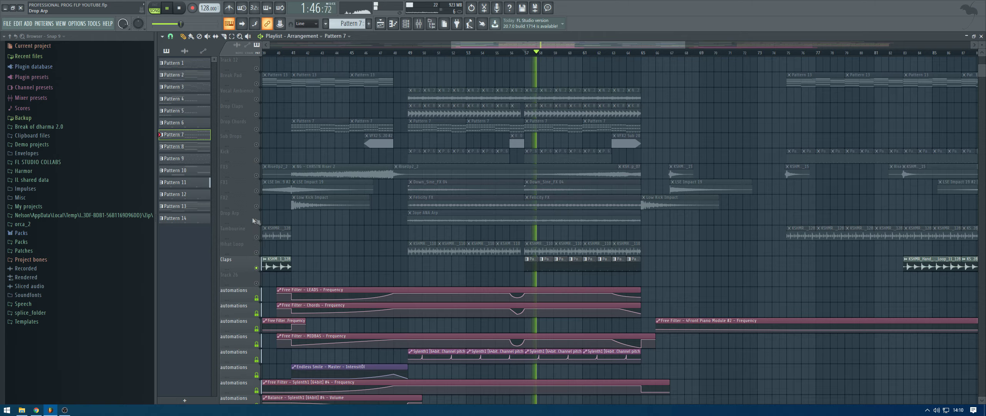
{"action": "key", "text": "space"}
Play the full drop with all tracks unsoloed, starting just before bar 49, and look over the arrangement and automation clips.
{"action": "scroll", "coordinate": [253, 221], "scroll_direction": "up", "scroll_amount": 4}
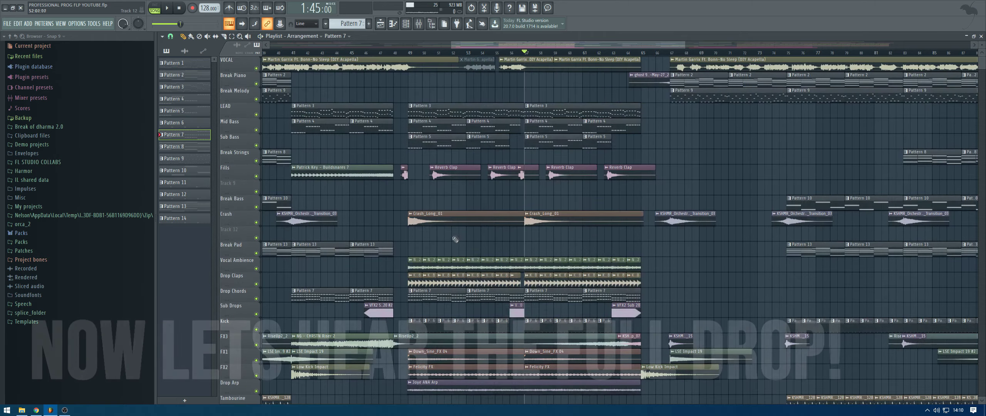
{"action": "left_click", "coordinate": [380, 54]}
{"action": "key", "text": "space"}
{"action": "scroll", "coordinate": [505, 44], "scroll_direction": "down", "scroll_amount": 3}
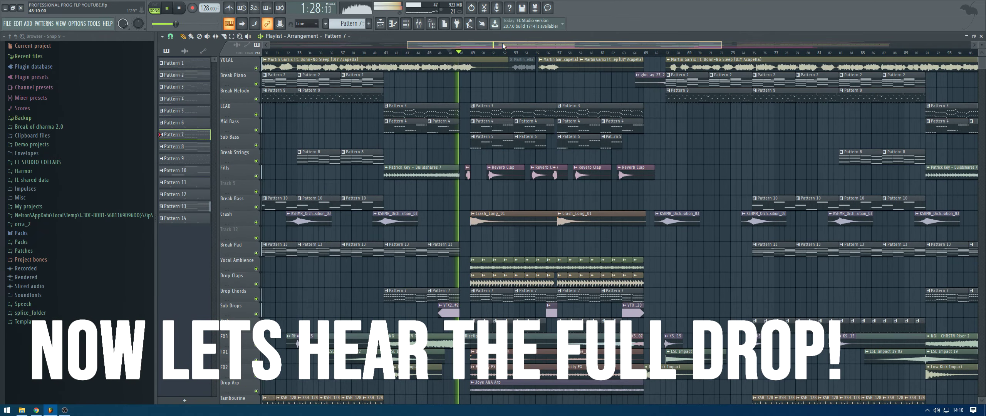
{"action": "scroll", "coordinate": [525, 223], "scroll_direction": "down", "scroll_amount": 6}
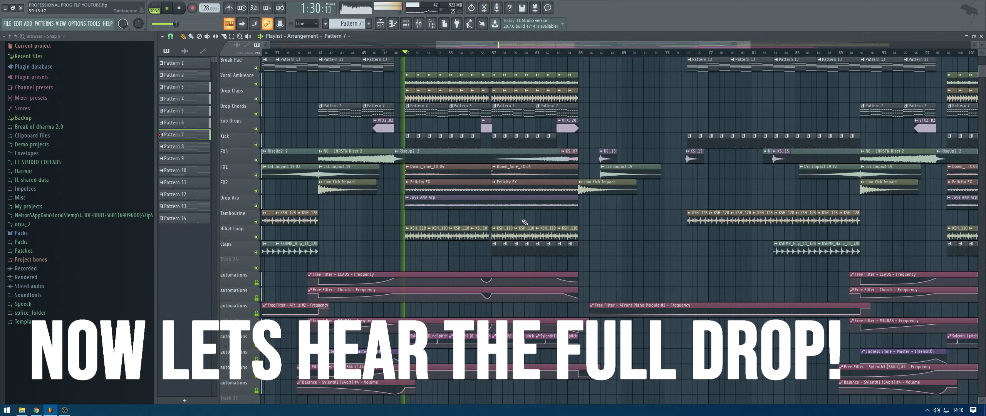
{"action": "scroll", "coordinate": [525, 222], "scroll_direction": "up", "scroll_amount": 6}
{"action": "scroll", "coordinate": [503, 49], "scroll_direction": "down", "scroll_amount": 2}
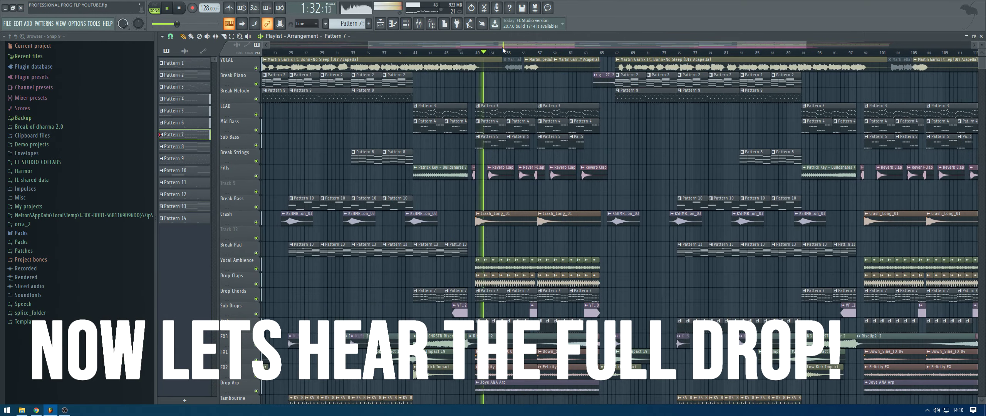
{"action": "scroll", "coordinate": [503, 49], "scroll_direction": "down", "scroll_amount": 3}
{"action": "scroll", "coordinate": [503, 49], "scroll_direction": "up", "scroll_amount": 3}
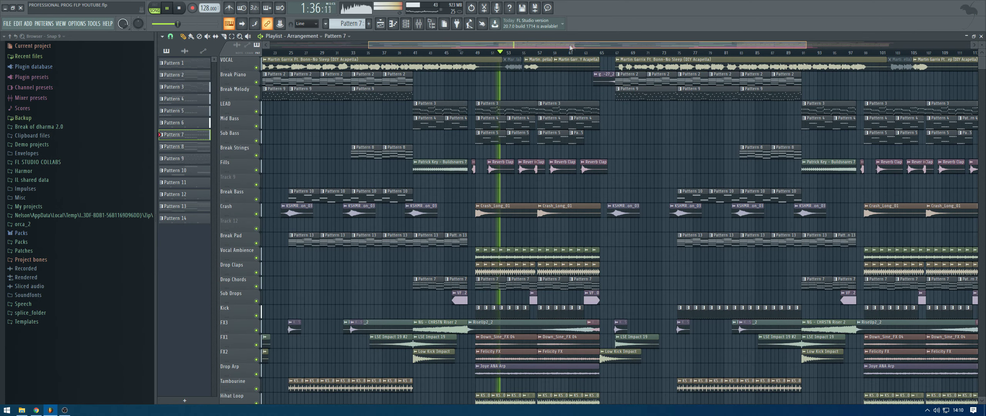
{"action": "left_click_drag", "start_coordinate": [570, 47], "coordinate": [610, 44]}
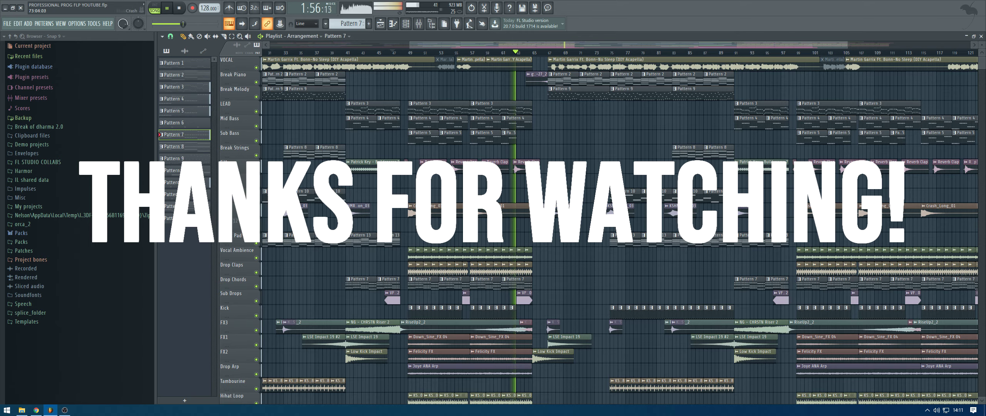
{"action": "scroll", "coordinate": [547, 200], "scroll_direction": "down", "scroll_amount": 5}
{"action": "scroll", "coordinate": [547, 200], "scroll_direction": "up", "scroll_amount": 5}
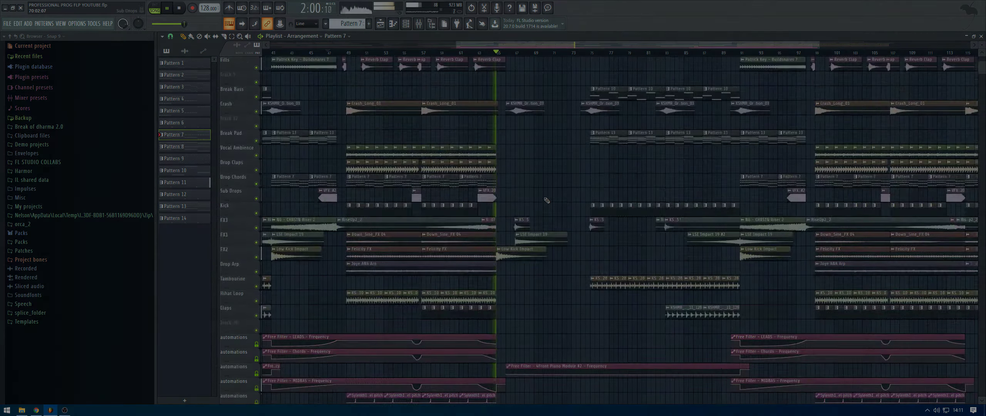